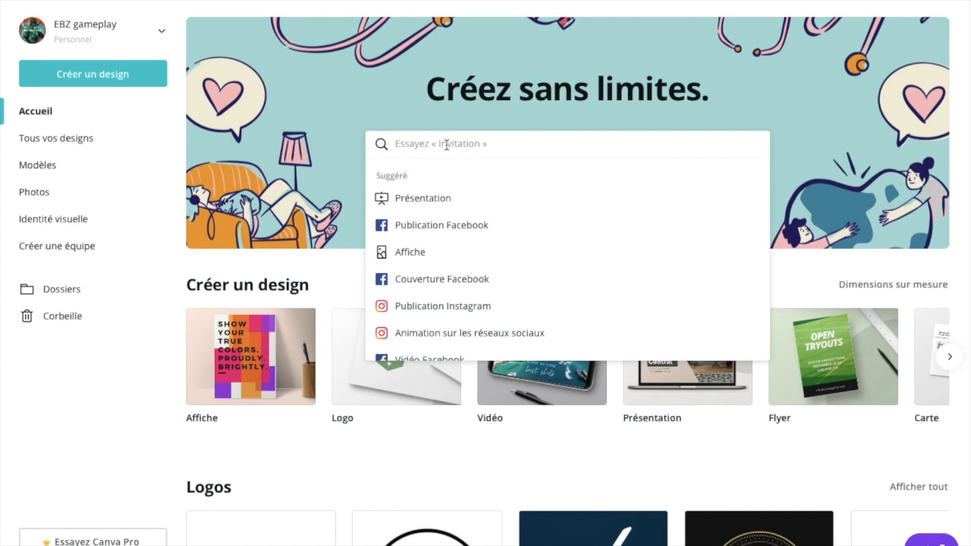
Step: Search for YouTube formats and create a blank design from the "Illustration de chaîne YouTube" type
{"action": "type", "text": "youtub"}
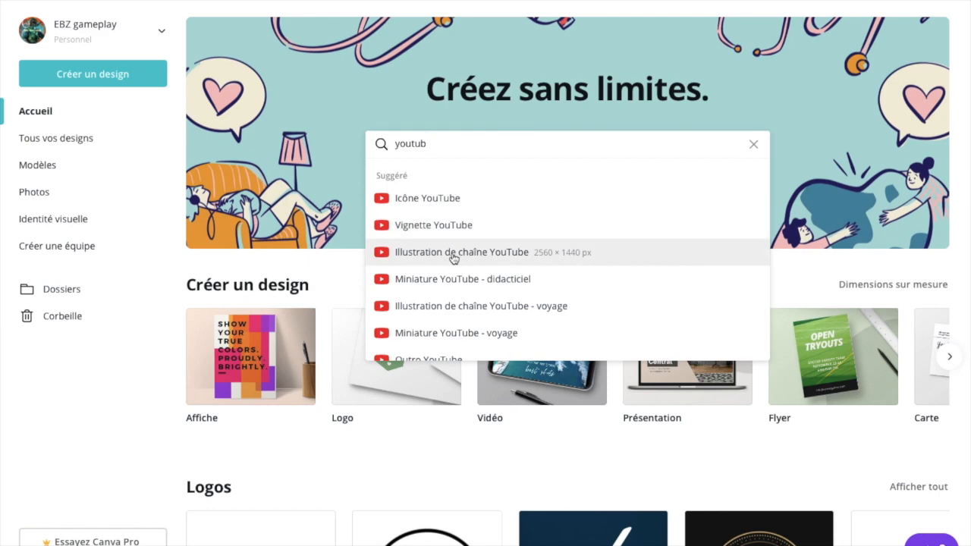
{"action": "left_click", "coordinate": [452, 258]}
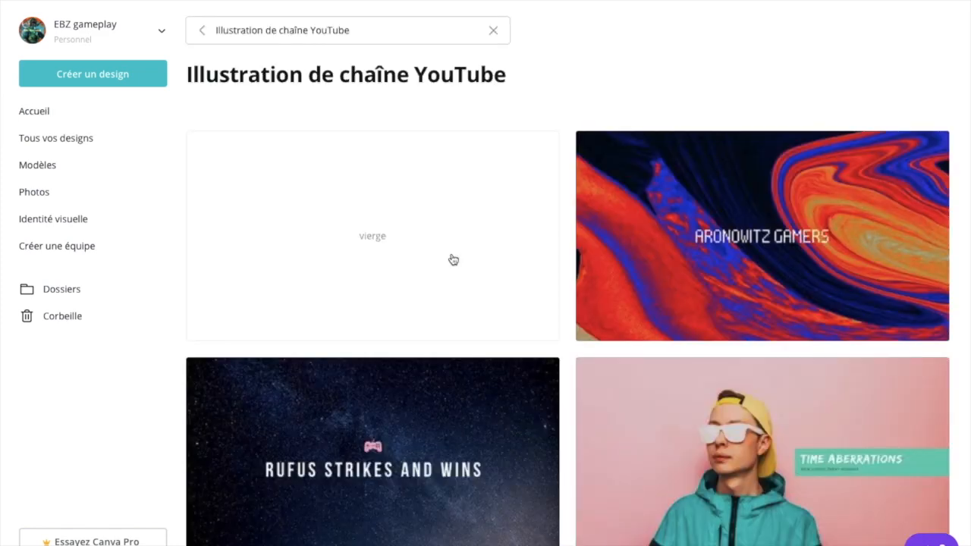
{"action": "left_click", "coordinate": [418, 251]}
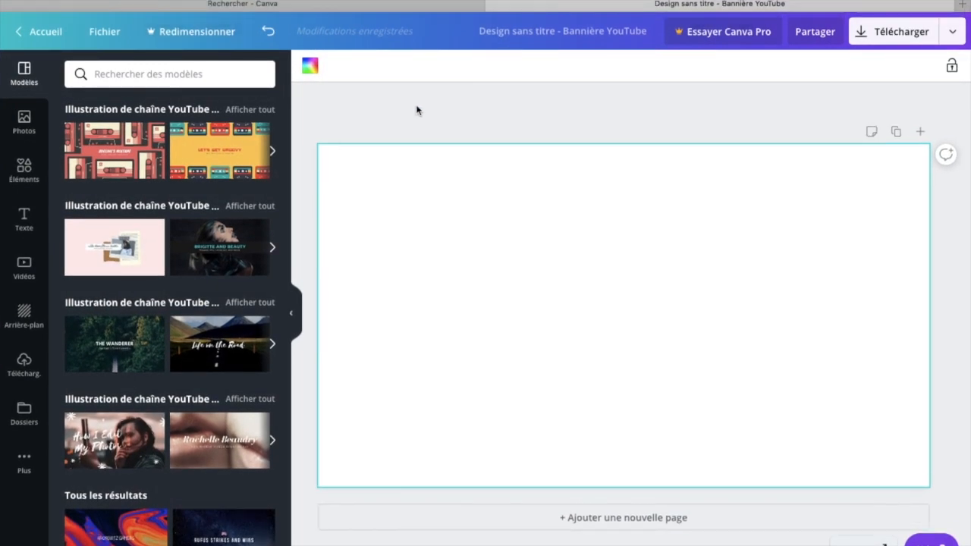
Step: Place the uploaded safe-area template image on the page and enlarge it to cover the whole banner
{"action": "left_click", "coordinate": [24, 370]}
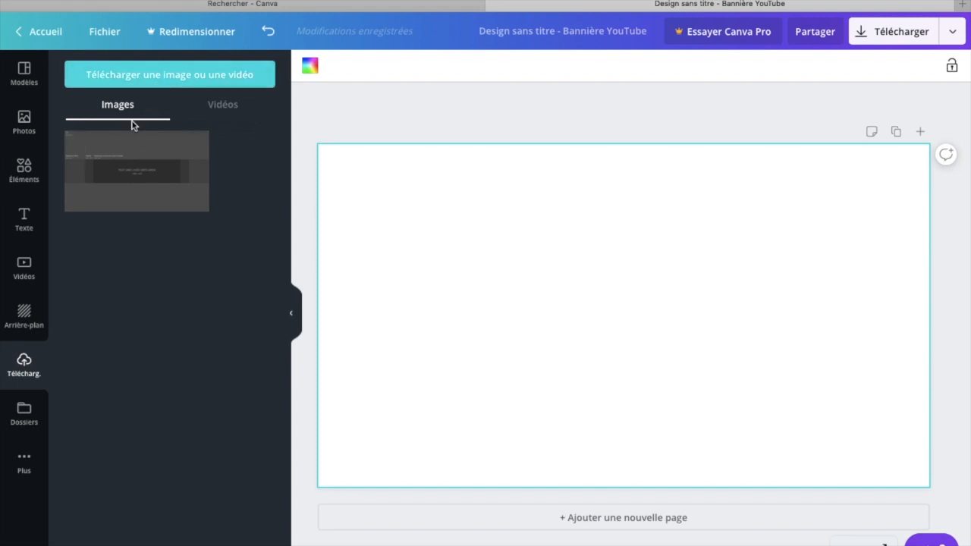
{"action": "left_click", "coordinate": [132, 192]}
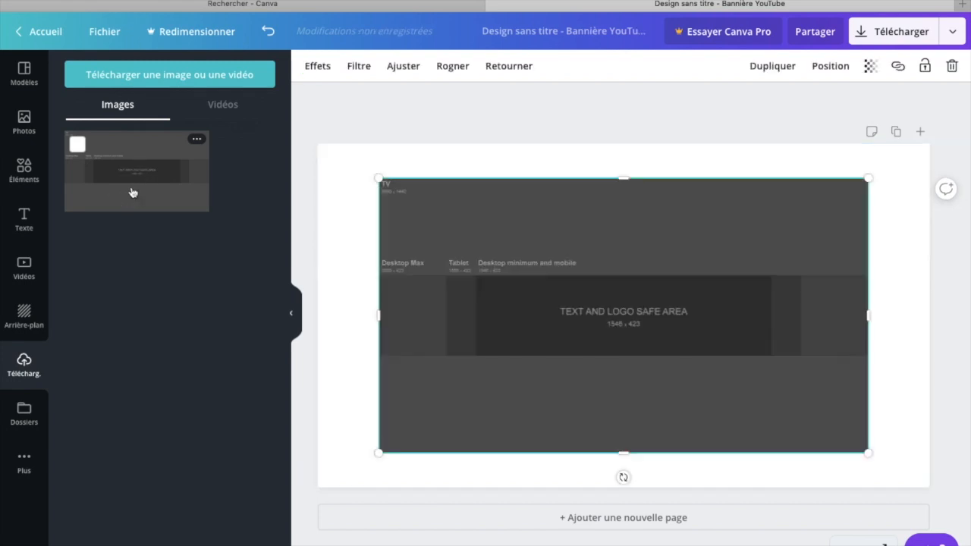
{"action": "left_click_drag", "start_coordinate": [382, 178], "coordinate": [325, 144]}
{"action": "left_click_drag", "start_coordinate": [877, 454], "coordinate": [941, 491]}
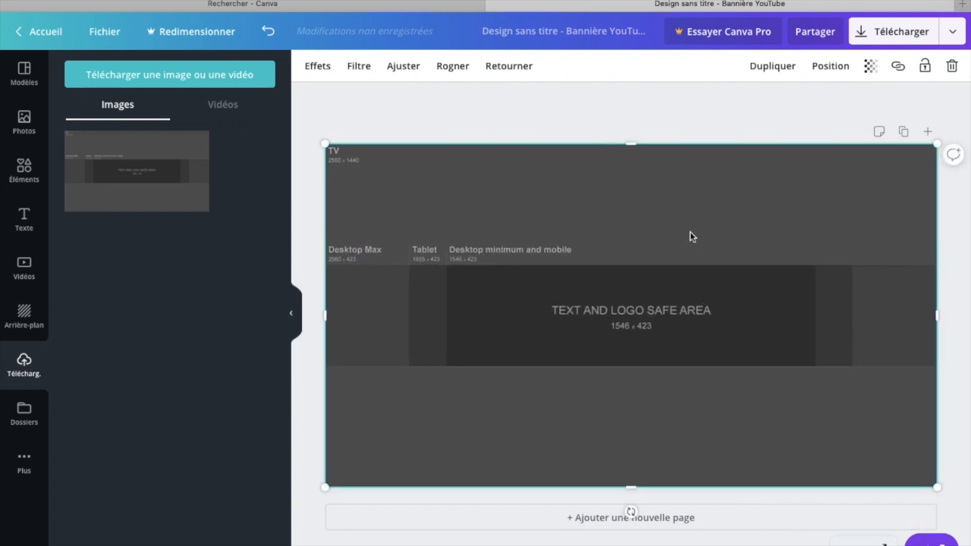
{"action": "left_click", "coordinate": [691, 106]}
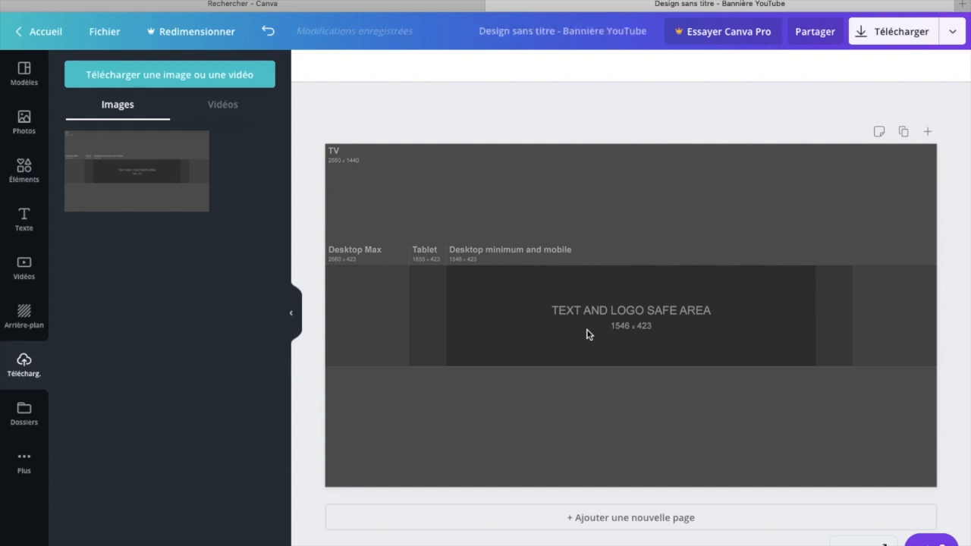
Step: Make the safe-area template image semi-transparent by lowering its transparency value to roughly half
{"action": "left_click", "coordinate": [808, 188]}
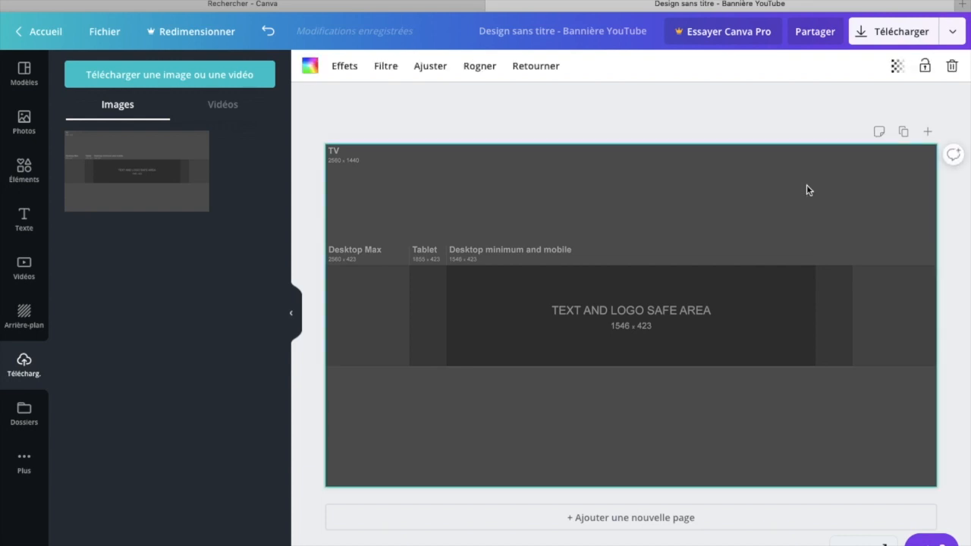
{"action": "left_click", "coordinate": [902, 68]}
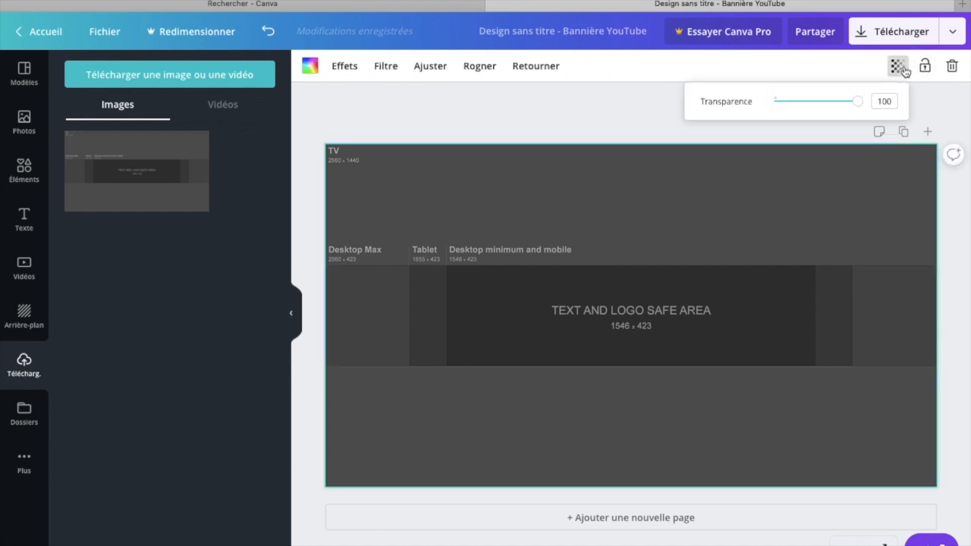
{"action": "left_click_drag", "start_coordinate": [858, 101], "coordinate": [817, 109]}
{"action": "left_click", "coordinate": [653, 113]}
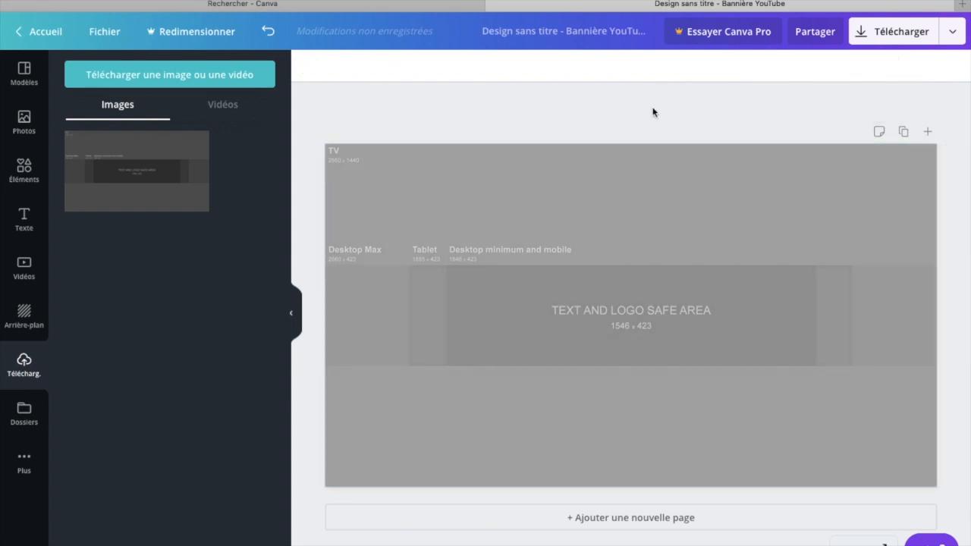
Step: Examine the available photo, element, text, video, background, upload and folder libraries
{"action": "left_click", "coordinate": [40, 133]}
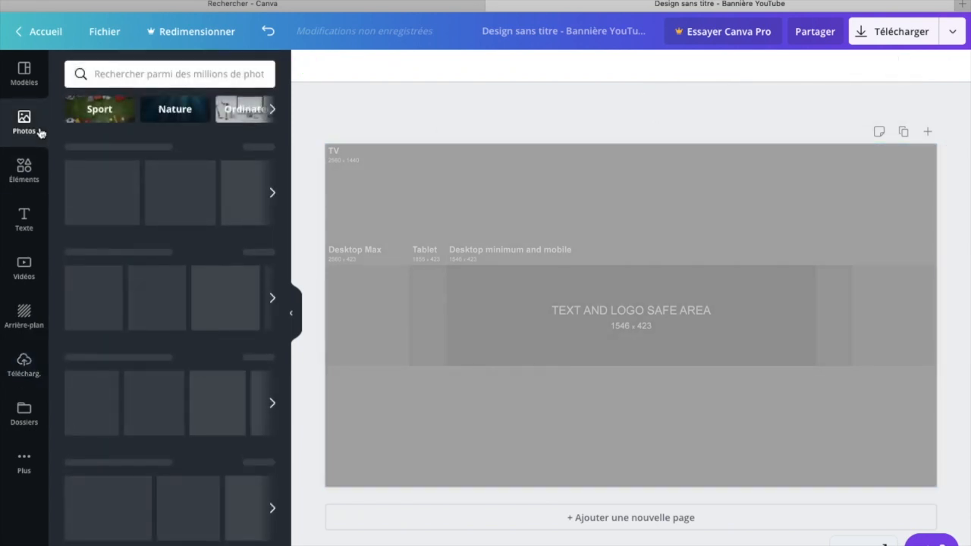
{"action": "scroll", "coordinate": [157, 286], "scroll_direction": "down", "scroll_amount": 1}
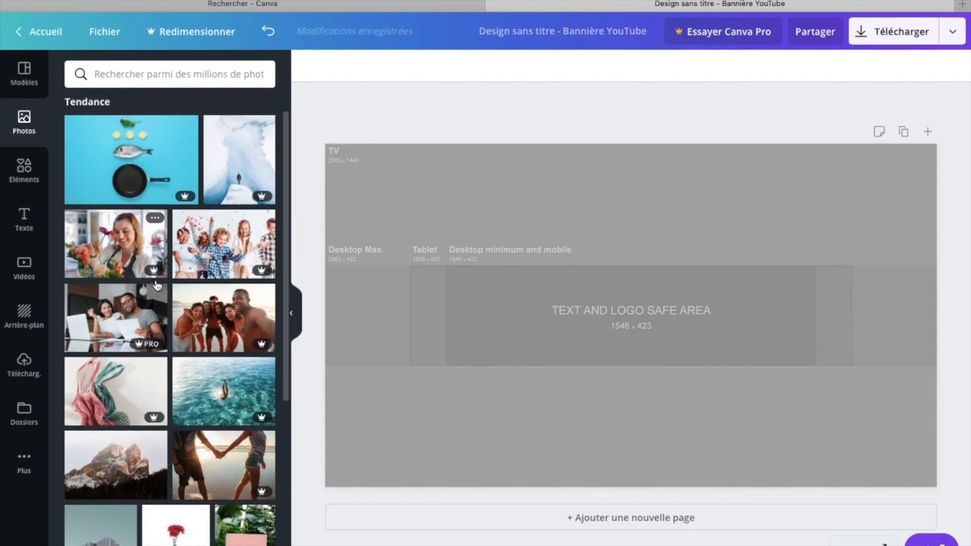
{"action": "left_click", "coordinate": [18, 178]}
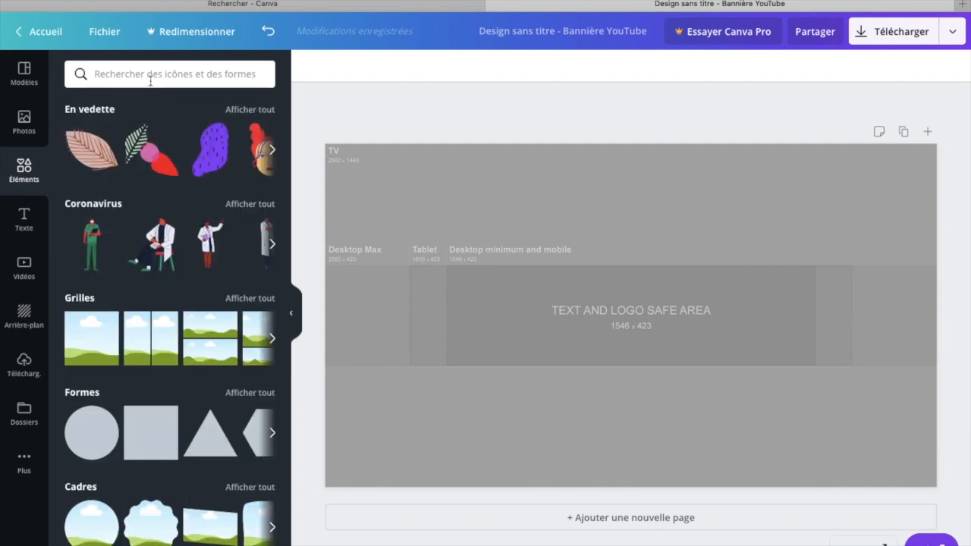
{"action": "left_click", "coordinate": [21, 220]}
{"action": "left_click", "coordinate": [25, 263]}
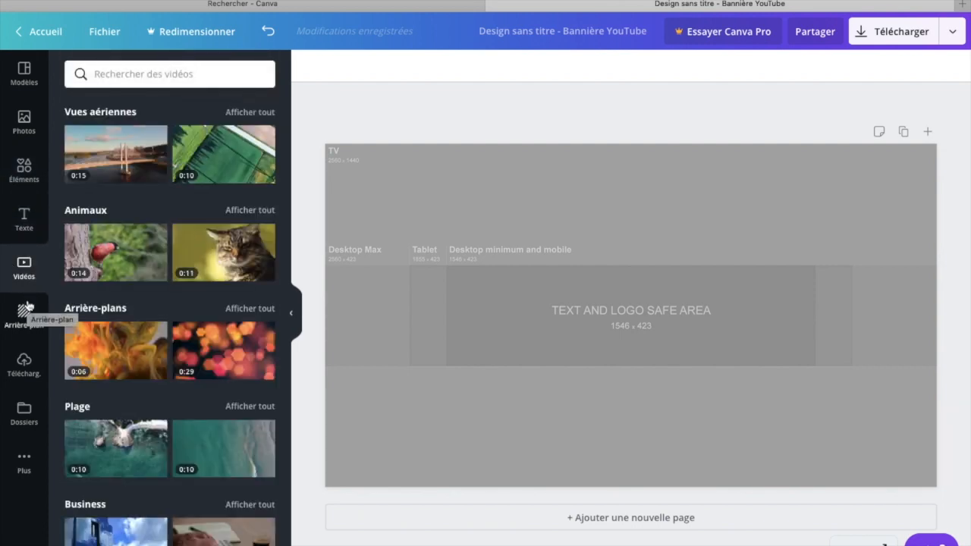
{"action": "left_click", "coordinate": [25, 310]}
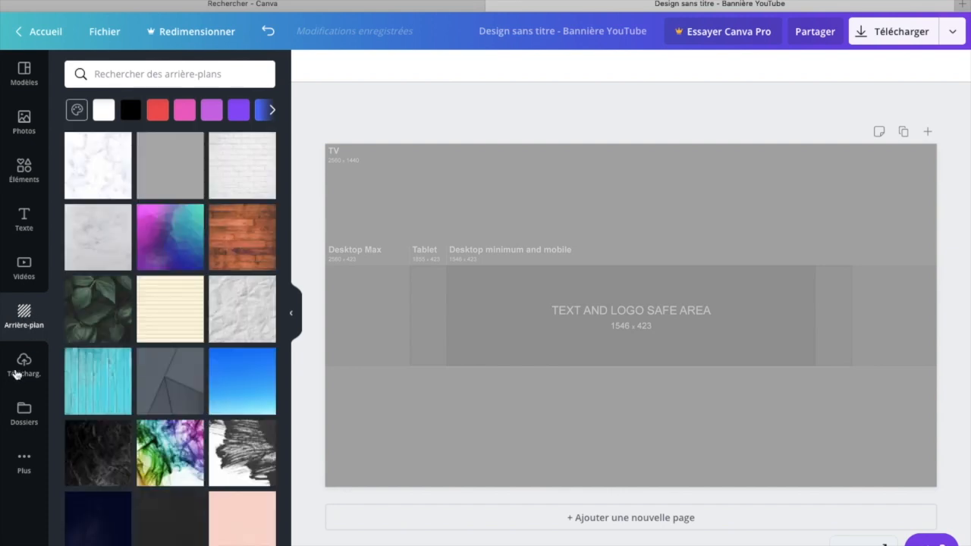
{"action": "left_click", "coordinate": [24, 365]}
{"action": "left_click", "coordinate": [24, 410]}
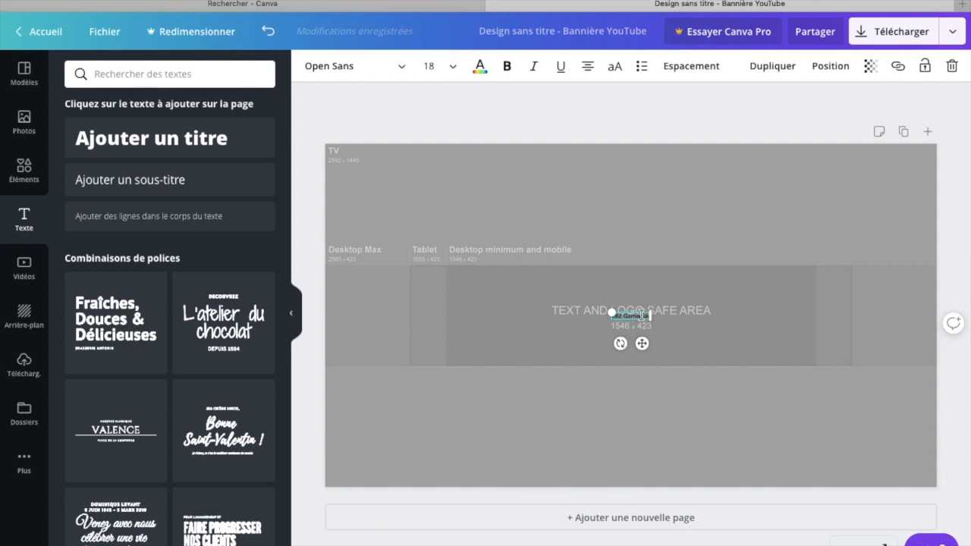
{"action": "left_click", "coordinate": [641, 315]}
{"action": "left_click", "coordinate": [738, 203]}
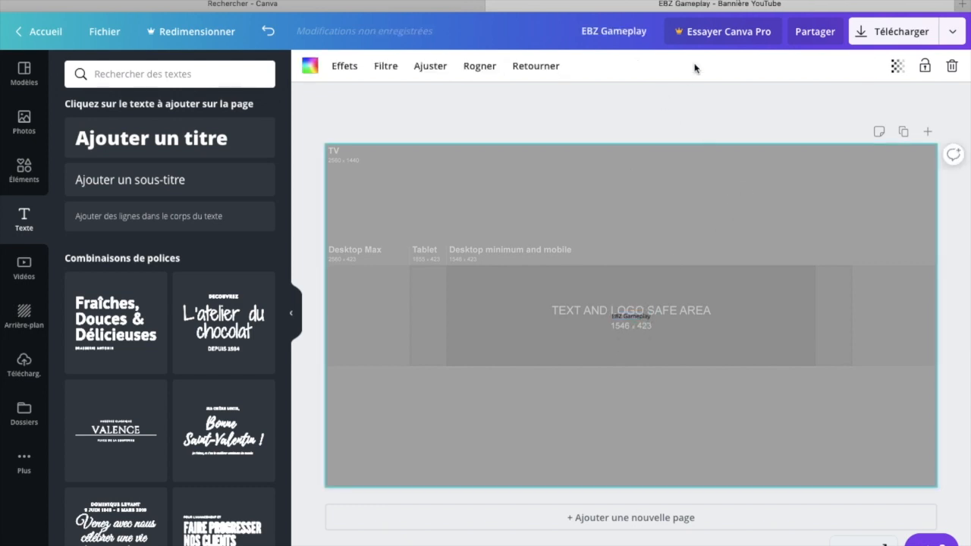
{"action": "double_click", "coordinate": [632, 316]}
{"action": "left_click", "coordinate": [622, 315]}
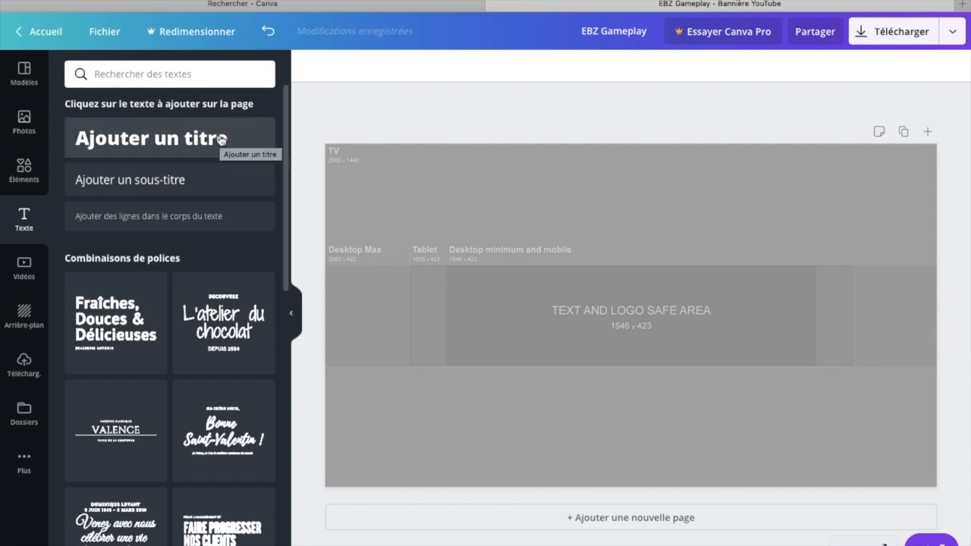
Step: Add a title text box to the banner and replace its placeholder with "EBZ Gameplay"
{"action": "left_click", "coordinate": [219, 141]}
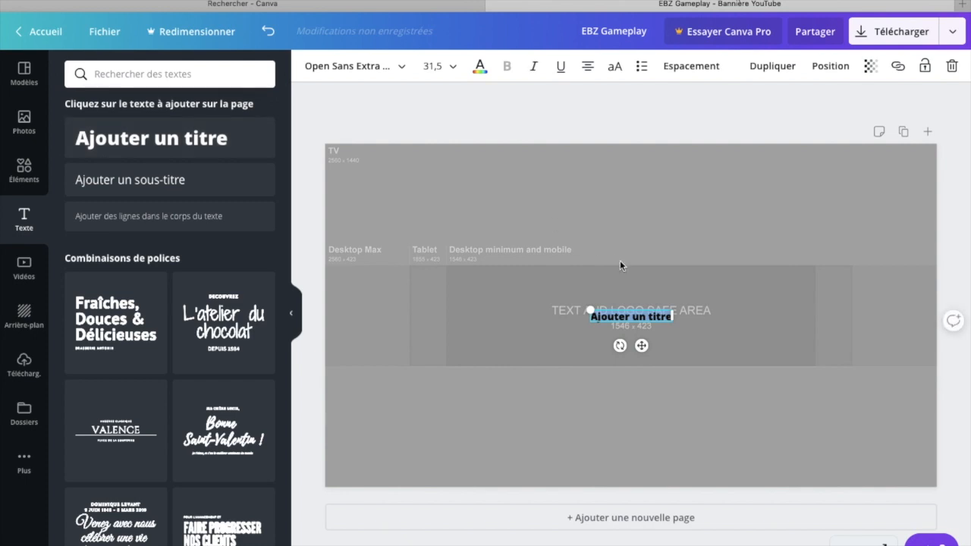
{"action": "left_click_drag", "start_coordinate": [672, 317], "coordinate": [590, 314]}
{"action": "key", "text": "BackSpace"}
{"action": "type", "text": "EBZ GAmepla"}
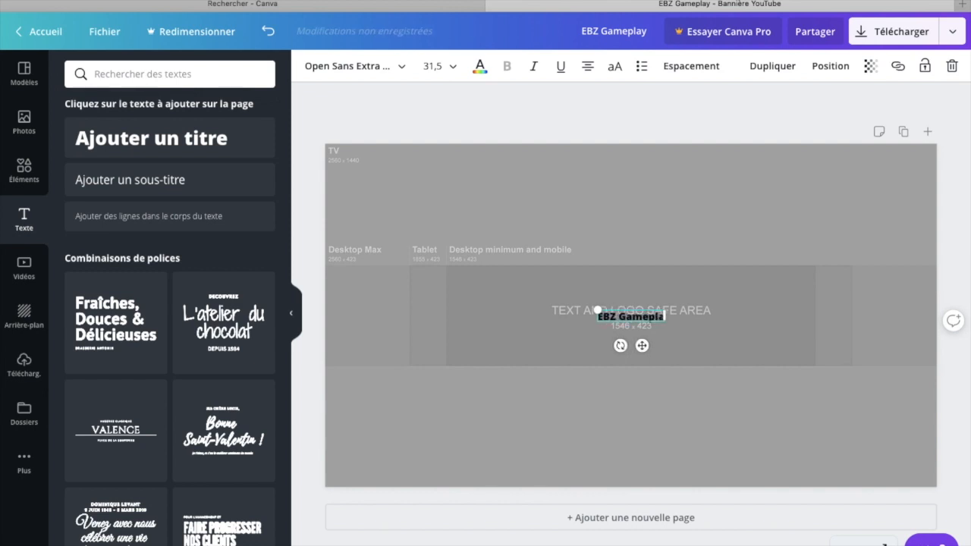
{"action": "type", "text": "y"}
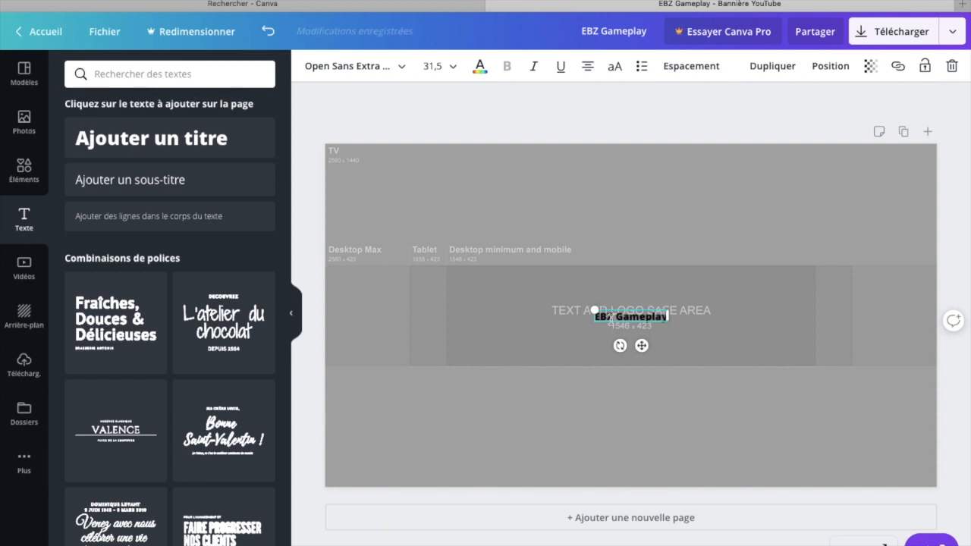
Step: Set the font size of the "EBZ Gameplay" title to 64
{"action": "left_click_drag", "start_coordinate": [597, 313], "coordinate": [661, 313]}
{"action": "left_click", "coordinate": [664, 315]}
{"action": "left_click_drag", "start_coordinate": [665, 316], "coordinate": [589, 313]}
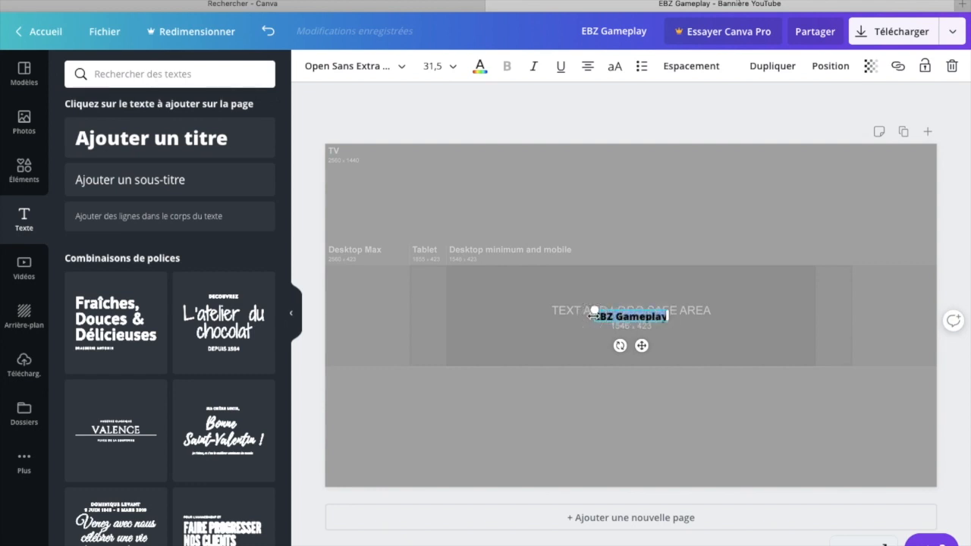
{"action": "left_click", "coordinate": [455, 68]}
{"action": "scroll", "coordinate": [440, 362], "scroll_direction": "down", "scroll_amount": 5}
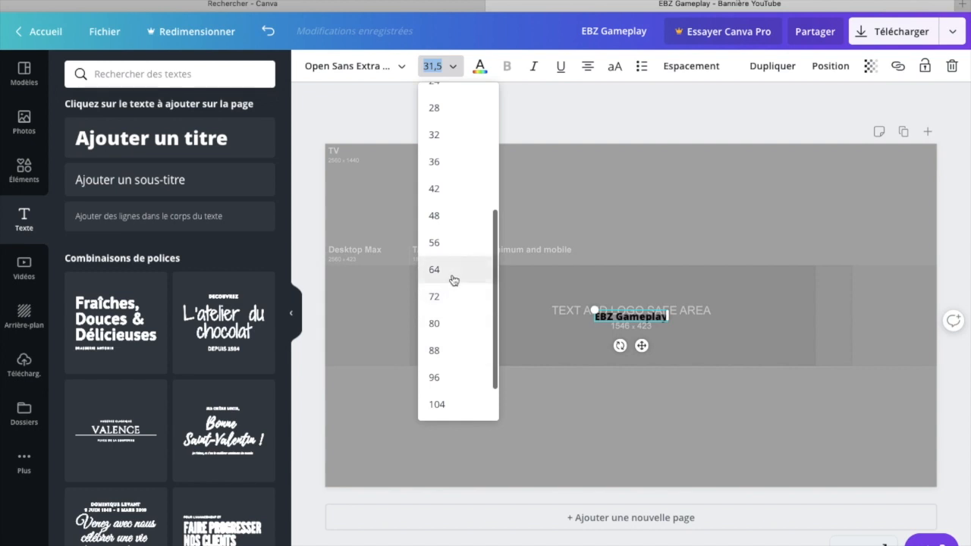
{"action": "left_click", "coordinate": [457, 271]}
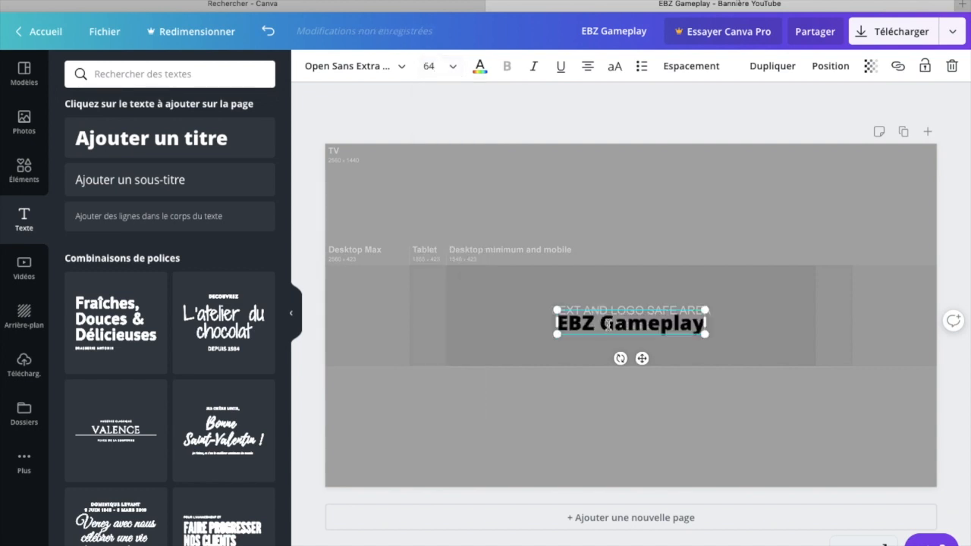
Step: Change the font of the "EBZ Gameplay" title to Aileron Regular
{"action": "left_click_drag", "start_coordinate": [559, 322], "coordinate": [705, 322]}
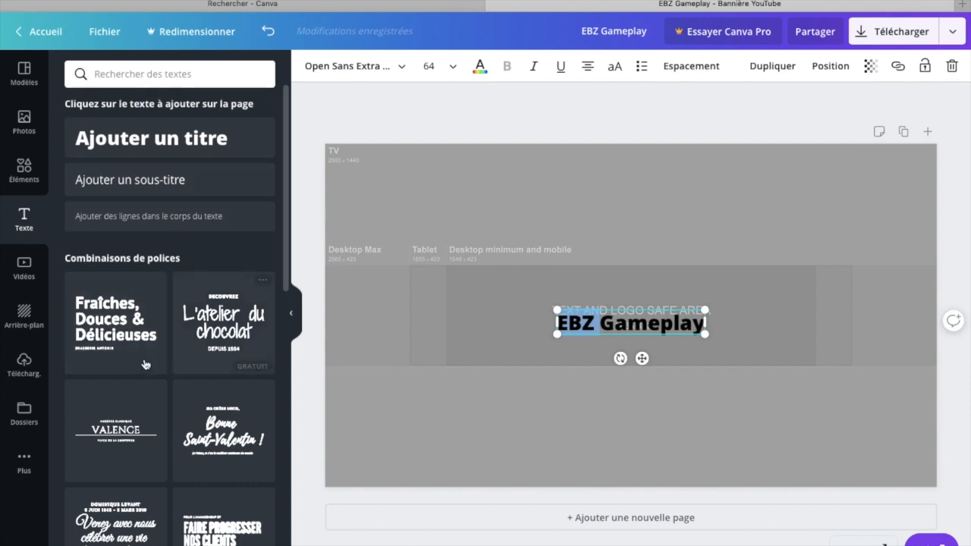
{"action": "scroll", "coordinate": [126, 414], "scroll_direction": "down", "scroll_amount": 1}
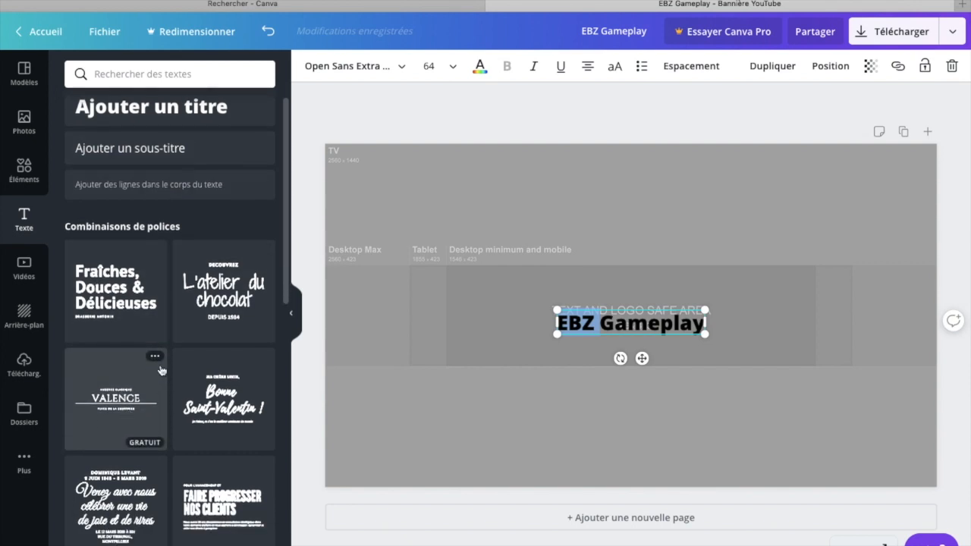
{"action": "left_click", "coordinate": [403, 68]}
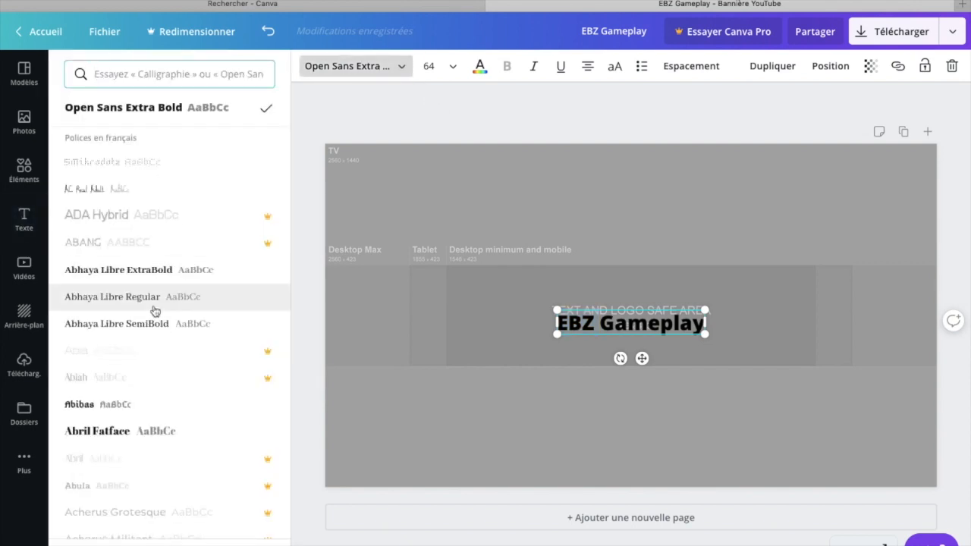
{"action": "scroll", "coordinate": [155, 311], "scroll_direction": "down", "scroll_amount": 2}
{"action": "scroll", "coordinate": [155, 311], "scroll_direction": "down", "scroll_amount": 6}
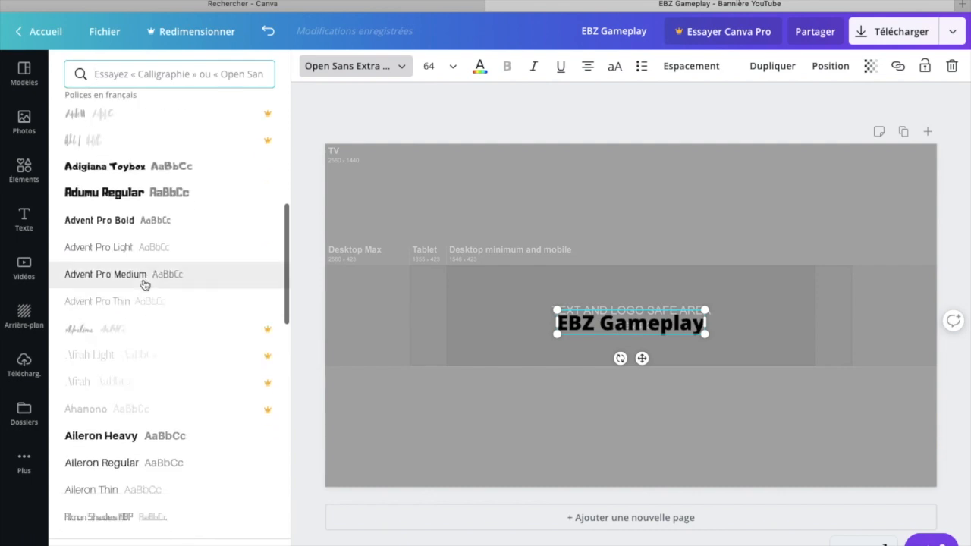
{"action": "scroll", "coordinate": [87, 498], "scroll_direction": "down", "scroll_amount": 1}
{"action": "left_click", "coordinate": [124, 415]}
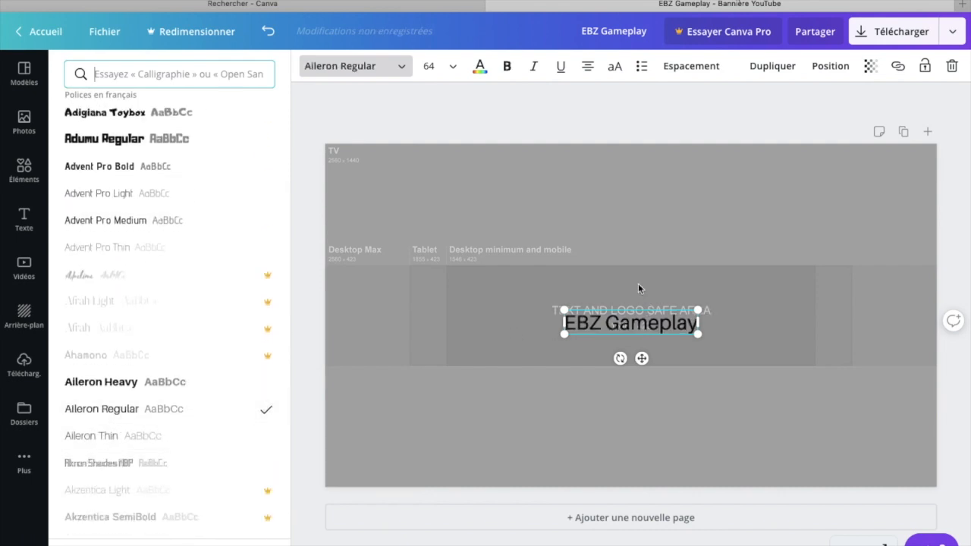
{"action": "left_click", "coordinate": [480, 119]}
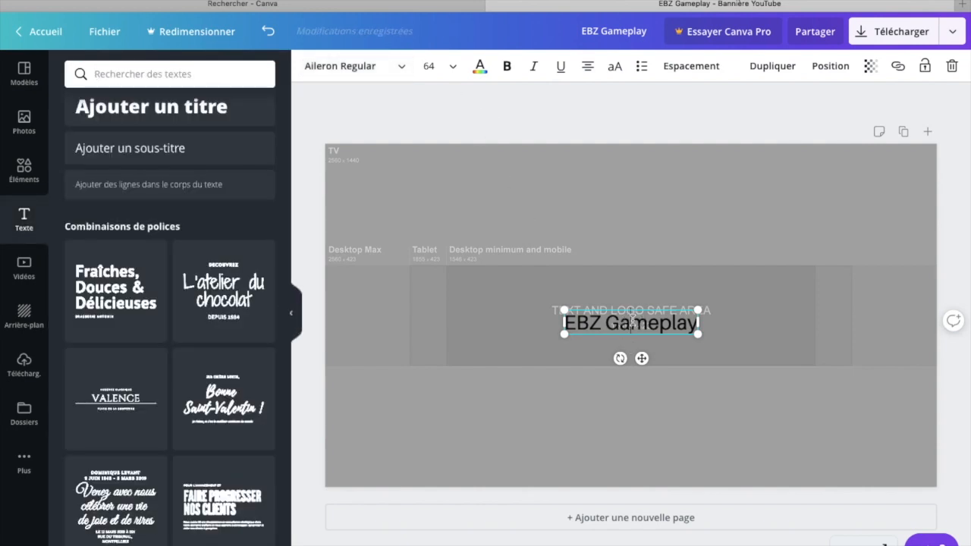
Step: Move the "EBZ Gameplay" title to the upper-right corner of the template's text and logo safe area
{"action": "left_click", "coordinate": [656, 284]}
{"action": "left_click", "coordinate": [641, 315]}
{"action": "left_click_drag", "start_coordinate": [657, 306], "coordinate": [685, 282]}
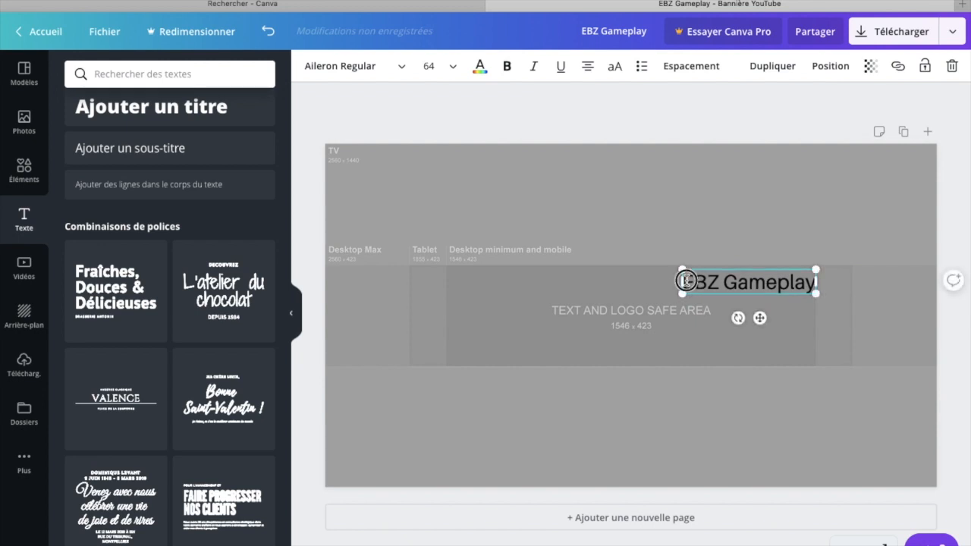
Step: Make the "EBZ Gameplay" title bold and shift it slightly left so it sits inside the safe area's right edge
{"action": "key", "text": "super+a"}
{"action": "key", "text": "super+b"}
{"action": "left_click", "coordinate": [741, 243]}
{"action": "left_click", "coordinate": [706, 278]}
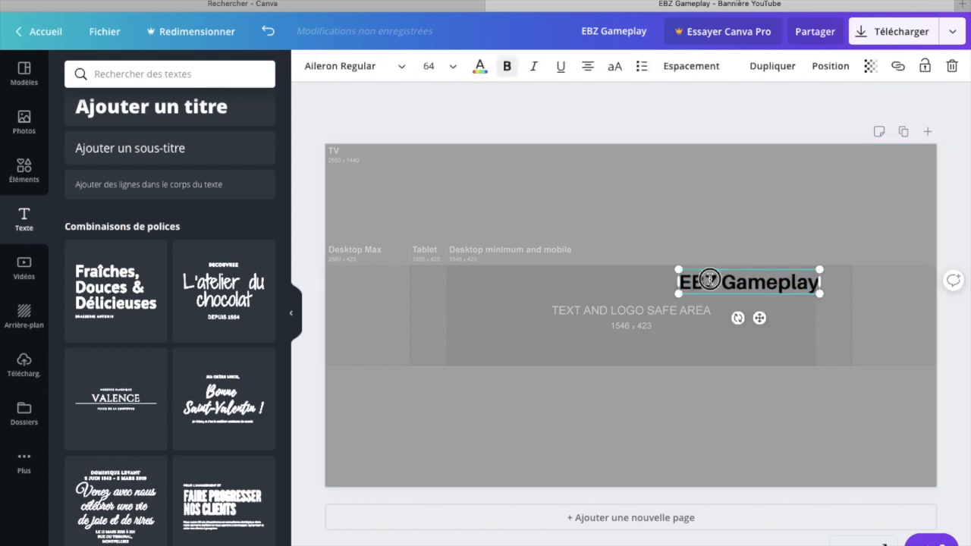
{"action": "left_click_drag", "start_coordinate": [710, 280], "coordinate": [707, 280]}
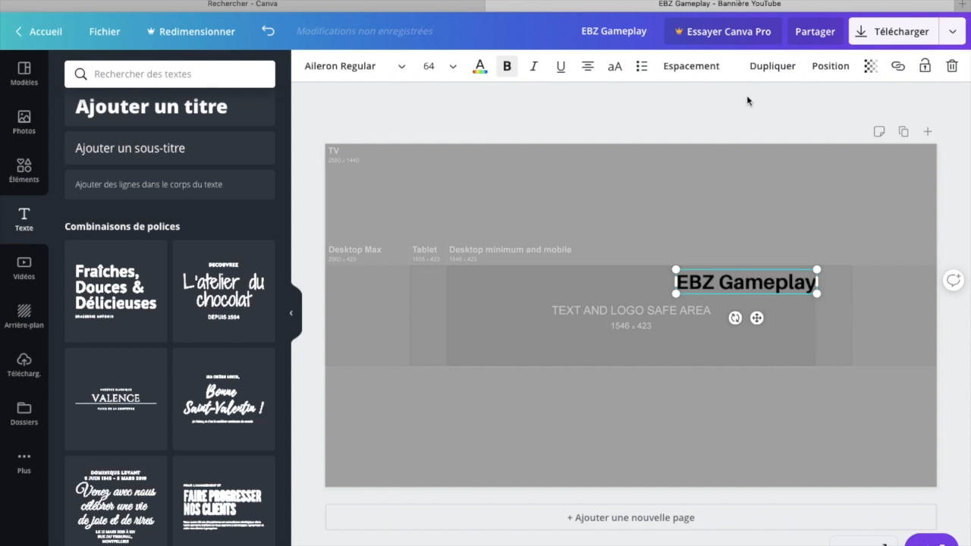
{"action": "left_click_drag", "start_coordinate": [742, 283], "coordinate": [734, 284]}
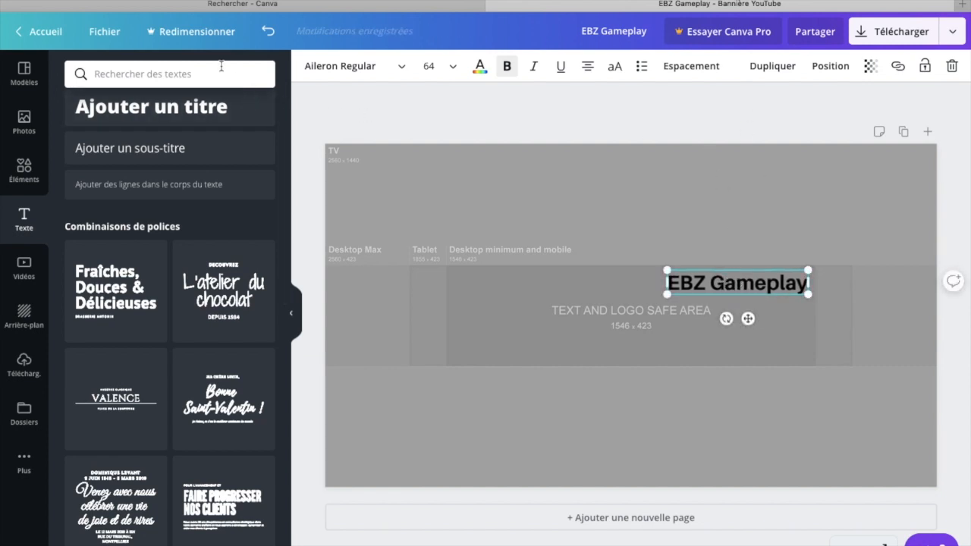
Step: Add a heading reading "Tuto / gaming / live" directly beneath the "EBZ Gameplay" title
{"action": "left_click", "coordinate": [235, 122]}
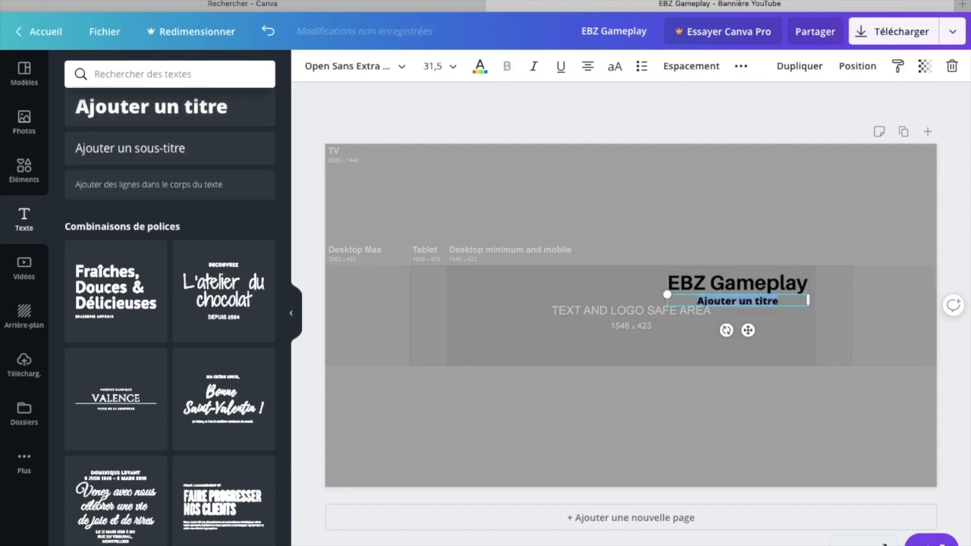
{"action": "key", "text": "BackSpace"}
{"action": "type", "text": "Tuto /"}
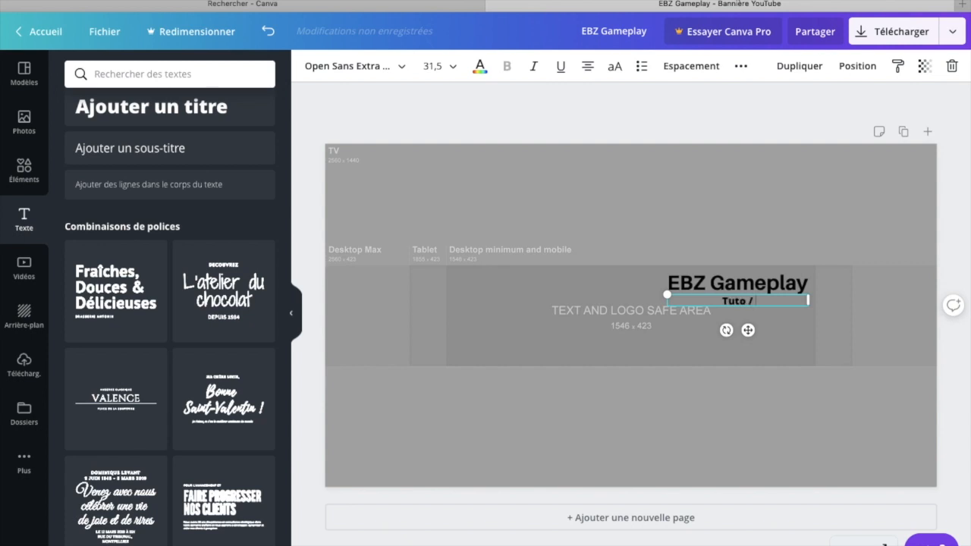
{"action": "type", "text": " gaming"}
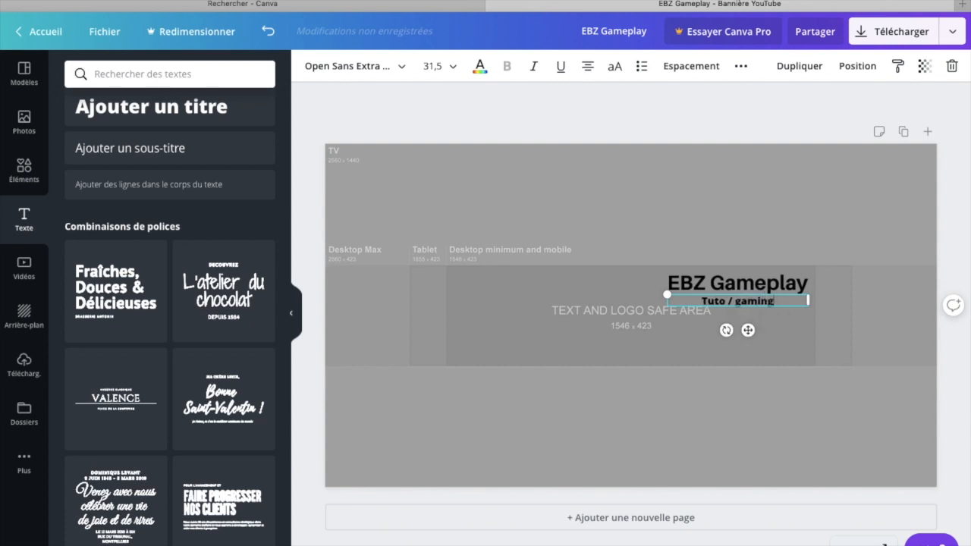
{"action": "type", "text": "/"}
{"action": "key", "text": "BackSpace"}
{"action": "type", "text": "/ live"}
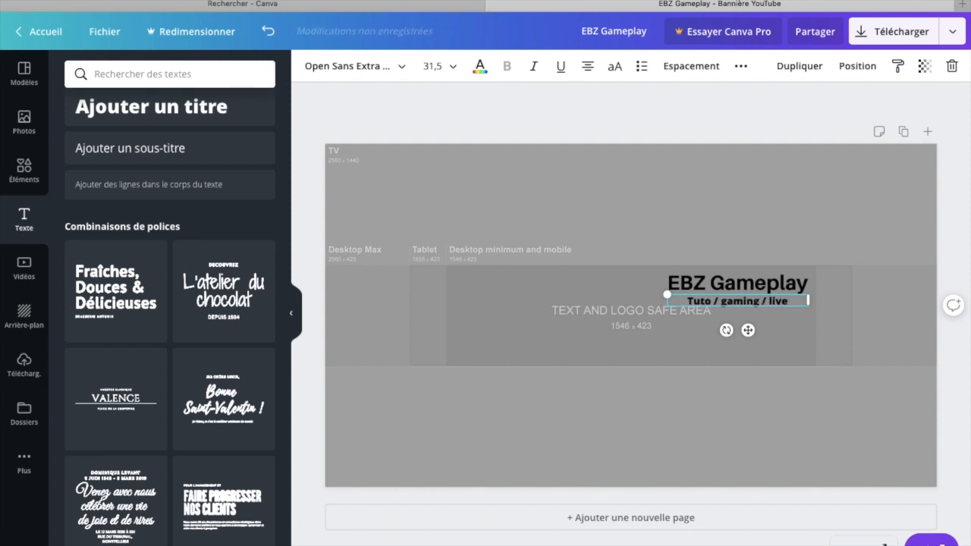
Step: Set the "Tuto / gaming / live" heading to font size 56 and widen its text box so it fits on one line
{"action": "left_click_drag", "start_coordinate": [792, 301], "coordinate": [682, 302]}
{"action": "left_click", "coordinate": [458, 73]}
{"action": "scroll", "coordinate": [455, 286], "scroll_direction": "down", "scroll_amount": 3}
{"action": "scroll", "coordinate": [455, 287], "scroll_direction": "down", "scroll_amount": 1}
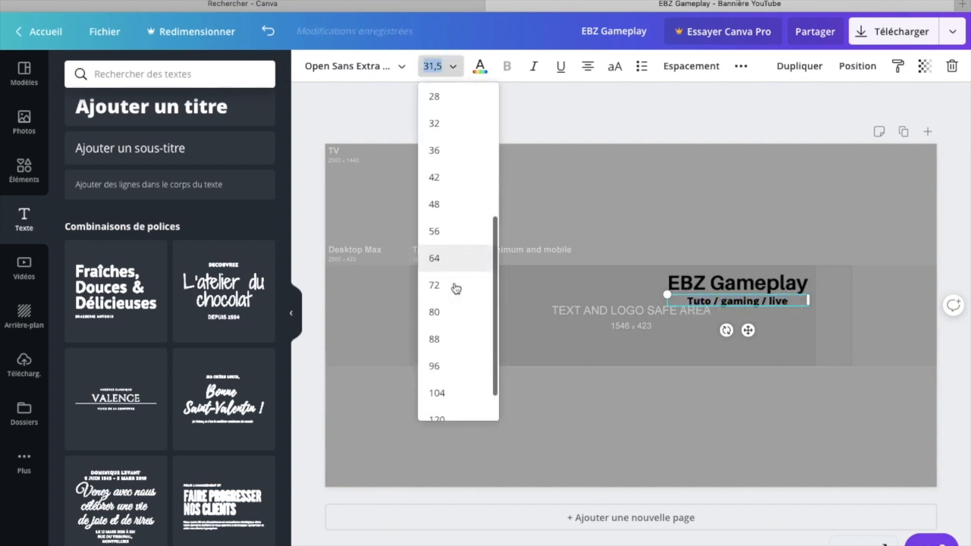
{"action": "left_click", "coordinate": [455, 230]}
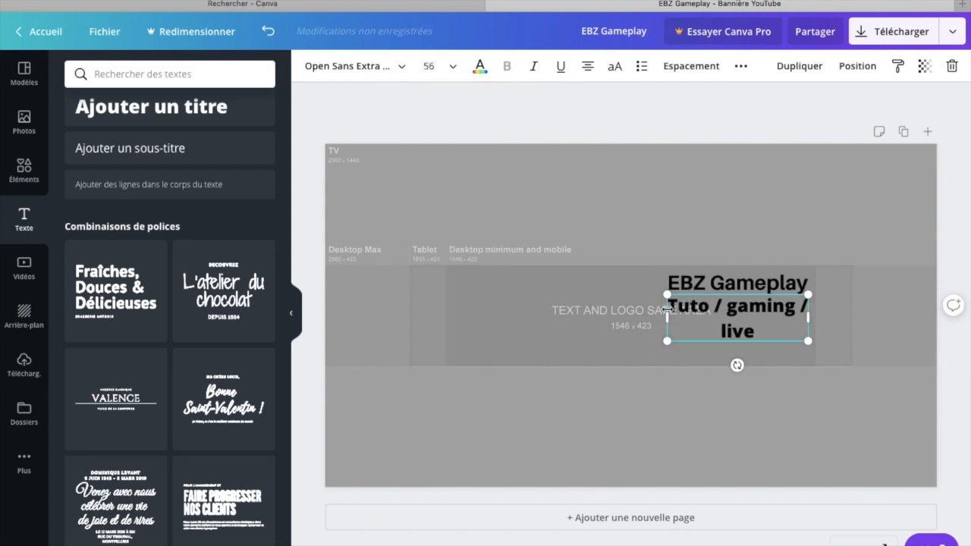
{"action": "left_click_drag", "start_coordinate": [667, 309], "coordinate": [620, 317]}
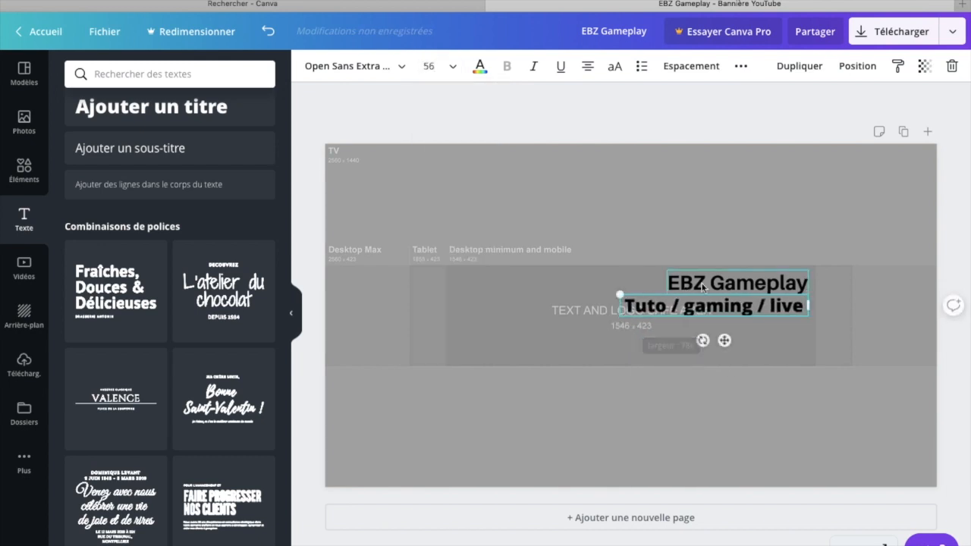
Step: Shift the "EBZ Gameplay" title left so it sits above the middle of the "Tuto / gaming / live" line
{"action": "left_click", "coordinate": [704, 286]}
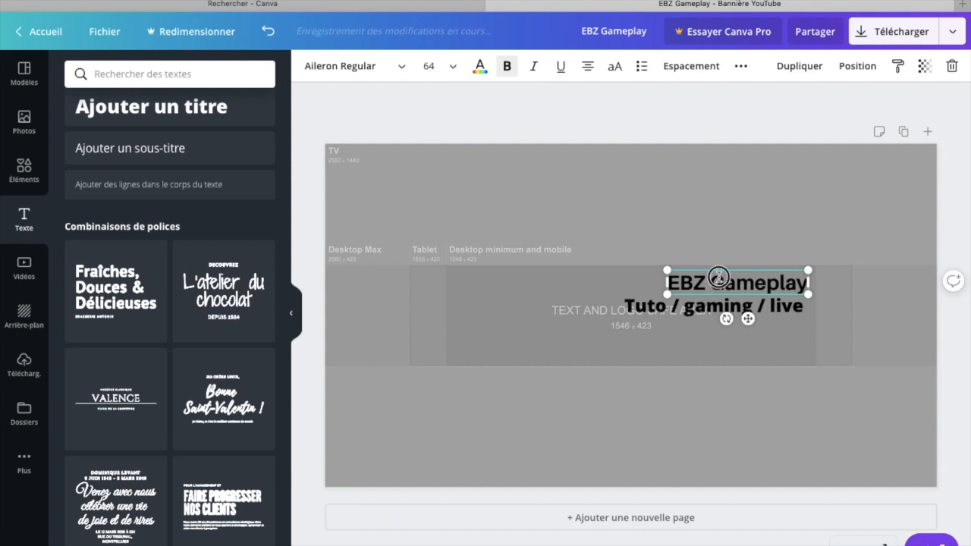
{"action": "left_click_drag", "start_coordinate": [713, 279], "coordinate": [698, 276]}
{"action": "left_click", "coordinate": [733, 392]}
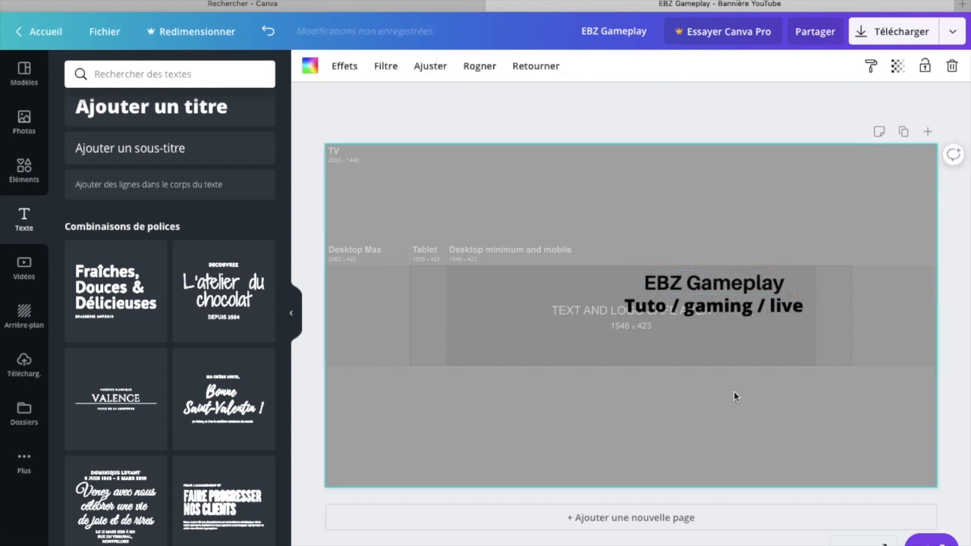
Step: Nudge the "Tuto / gaming / live" line slightly right, toward the safe area's edge, and colour its text red
{"action": "left_click", "coordinate": [662, 305]}
{"action": "left_click_drag", "start_coordinate": [622, 302], "coordinate": [696, 304]}
{"action": "left_click_drag", "start_coordinate": [660, 309], "coordinate": [621, 294]}
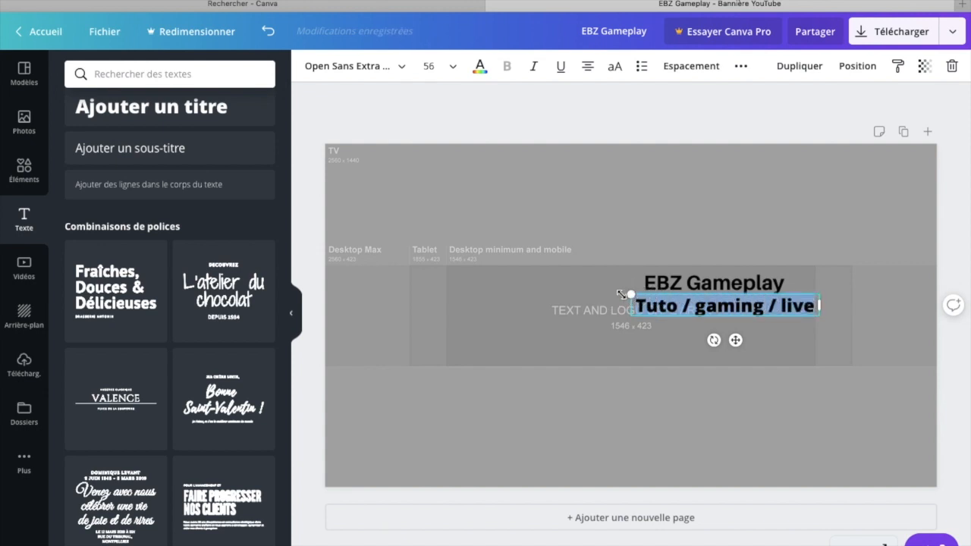
{"action": "left_click", "coordinate": [480, 66]}
{"action": "left_click", "coordinate": [79, 362]}
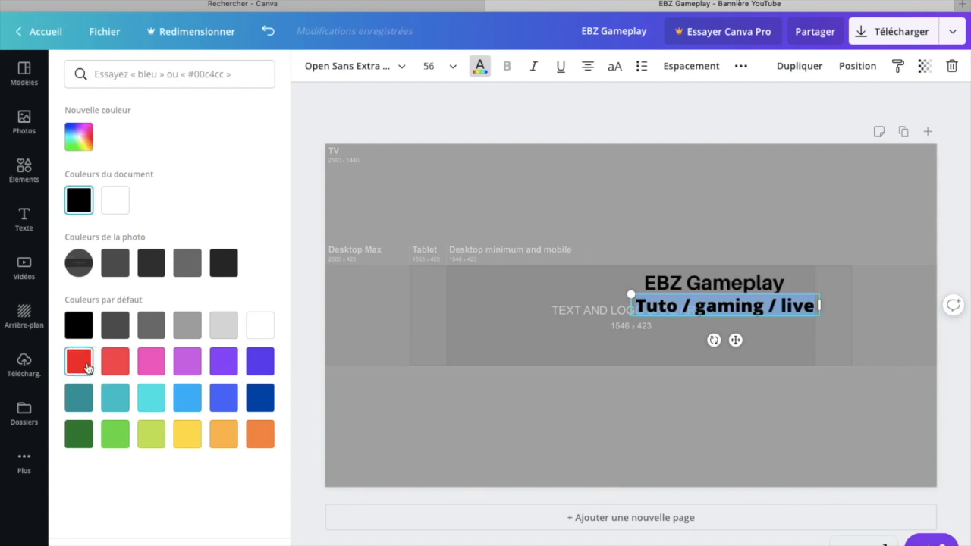
{"action": "key", "text": "Escape"}
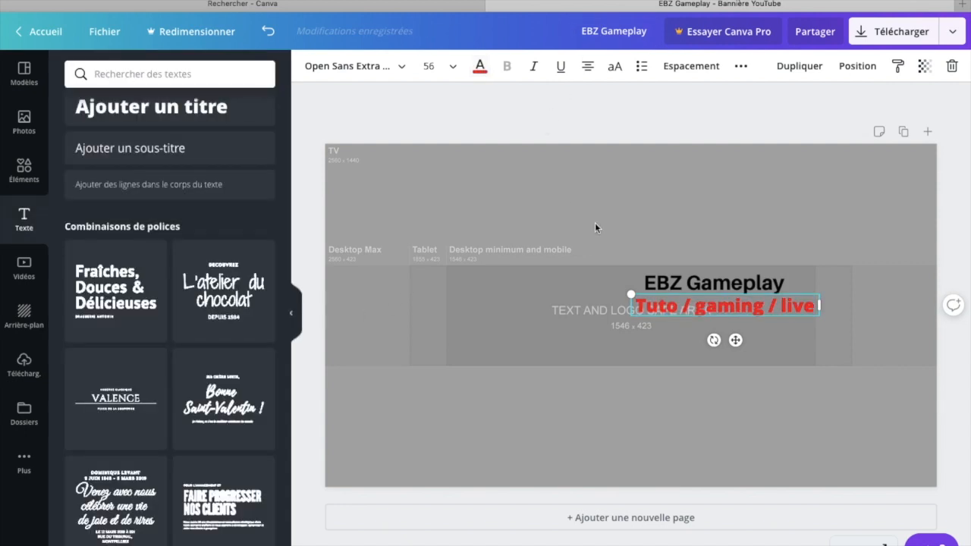
{"action": "key", "text": "Escape"}
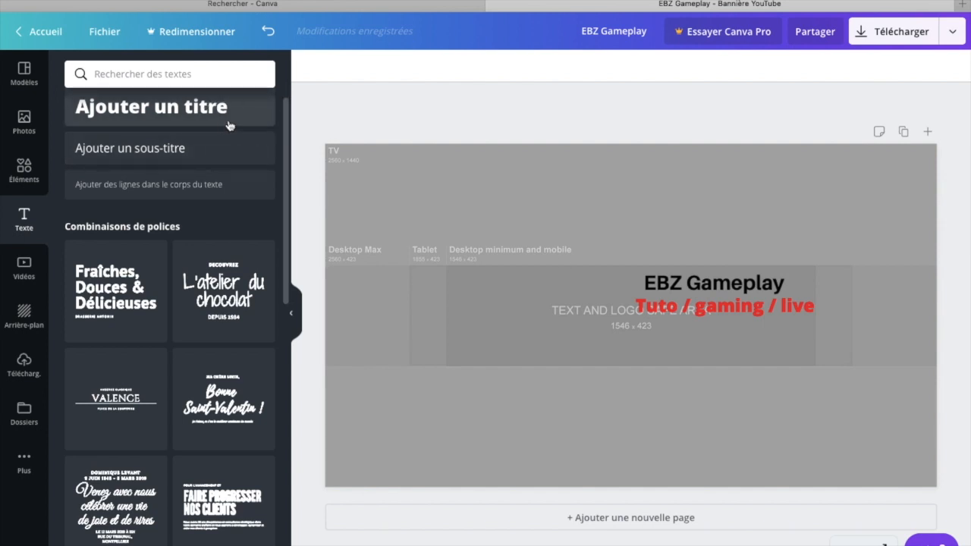
Step: Add another heading and replace its placeholder text with "1 vidéo par semaine"
{"action": "left_click", "coordinate": [205, 107]}
{"action": "key", "text": "BackSpace"}
{"action": "key", "text": "BackSpace"}
{"action": "key", "text": "BackSpace"}
{"action": "key", "text": "BackSpace"}
{"action": "key", "text": "BackSpace"}
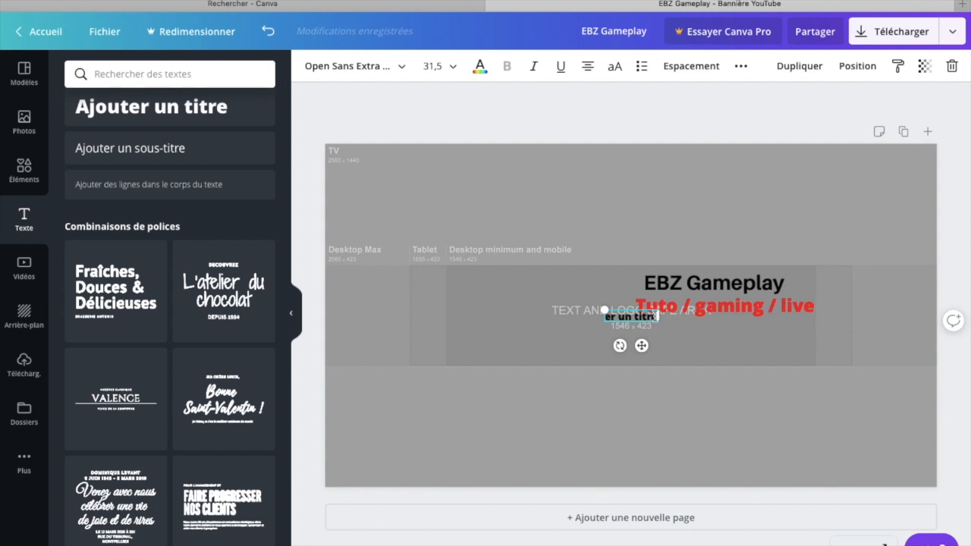
{"action": "key", "text": "Delete"}
{"action": "key", "text": "Delete"}
{"action": "key", "text": "Delete"}
{"action": "key", "text": "Delete"}
{"action": "key", "text": "Delete"}
{"action": "key", "text": "Delete"}
{"action": "key", "text": "Delete"}
{"action": "key", "text": "Delete"}
{"action": "key", "text": "Delete"}
{"action": "key", "text": "Delete"}
{"action": "key", "text": "Delete"}
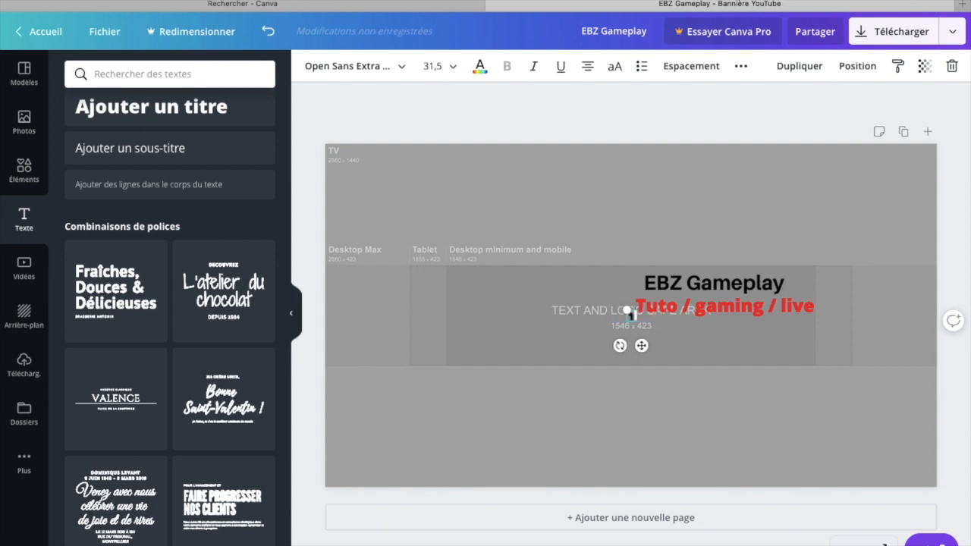
{"action": "type", "text": "1 vid"}
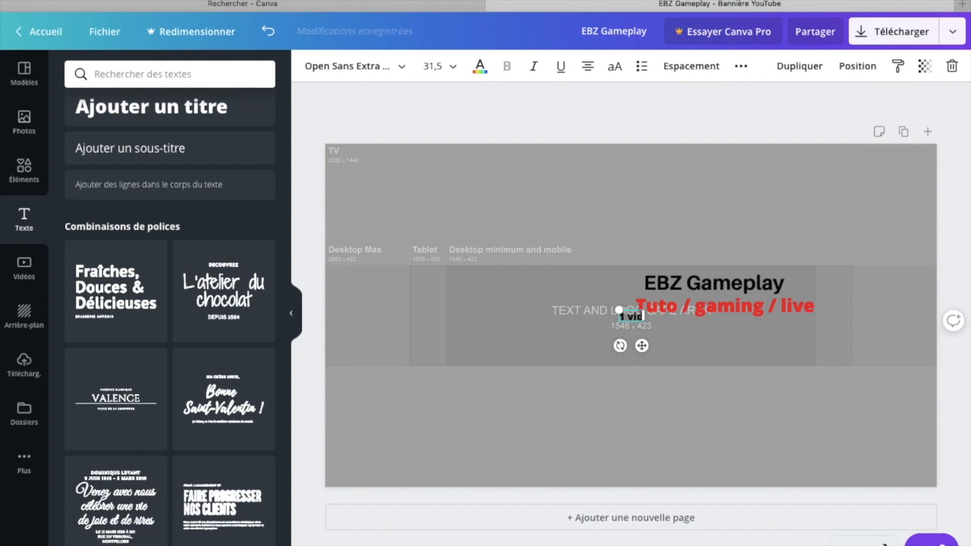
{"action": "type", "text": "éo par semaine"}
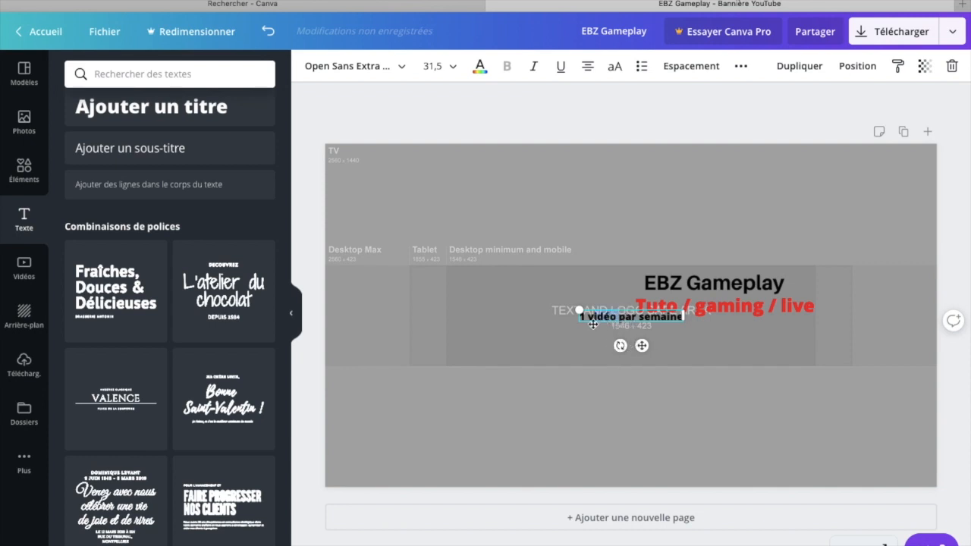
Step: Set the "1 vidéo par semaine" heading to font size 56 and move it beneath the red "Tuto / gaming / live" line
{"action": "left_click_drag", "start_coordinate": [580, 315], "coordinate": [694, 314]}
{"action": "left_click", "coordinate": [482, 70]}
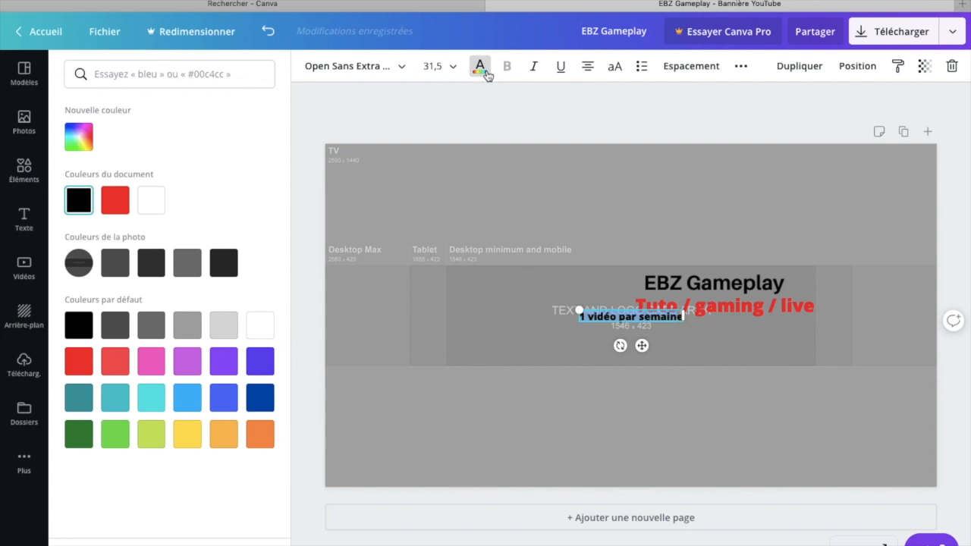
{"action": "left_click", "coordinate": [451, 70]}
{"action": "scroll", "coordinate": [432, 307], "scroll_direction": "down", "scroll_amount": 5}
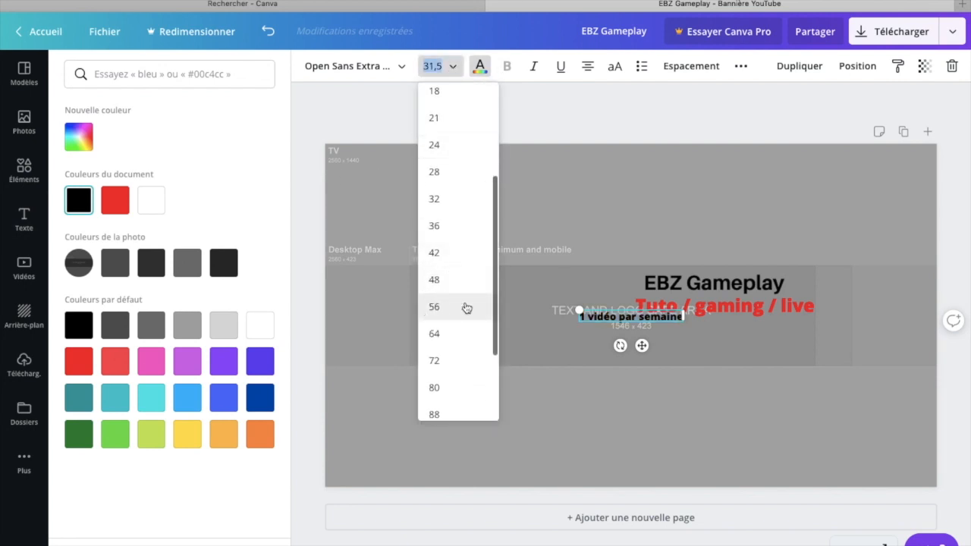
{"action": "left_click", "coordinate": [435, 306]}
{"action": "left_click_drag", "start_coordinate": [675, 328], "coordinate": [756, 334]}
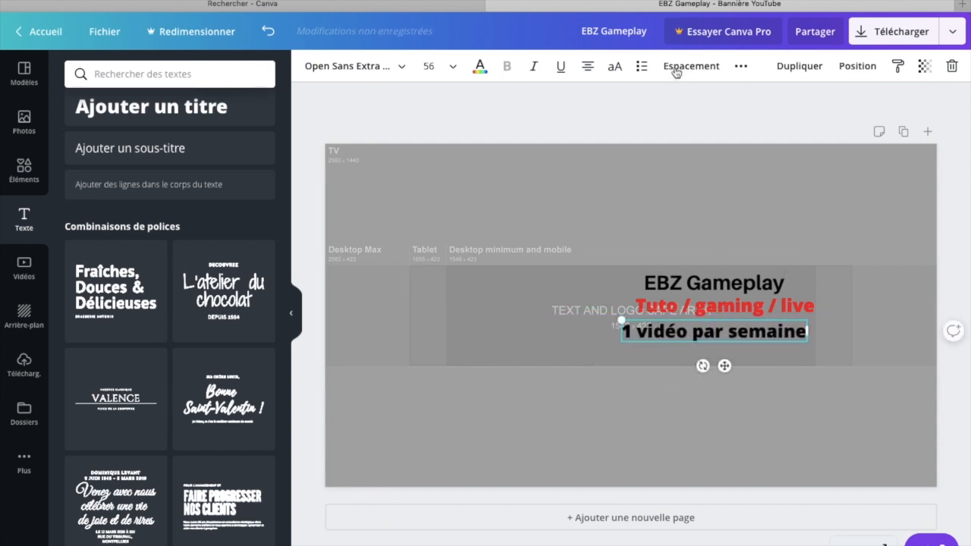
{"action": "left_click", "coordinate": [672, 116]}
Step: Search the graphic elements library for "instagram"
{"action": "left_click", "coordinate": [27, 143]}
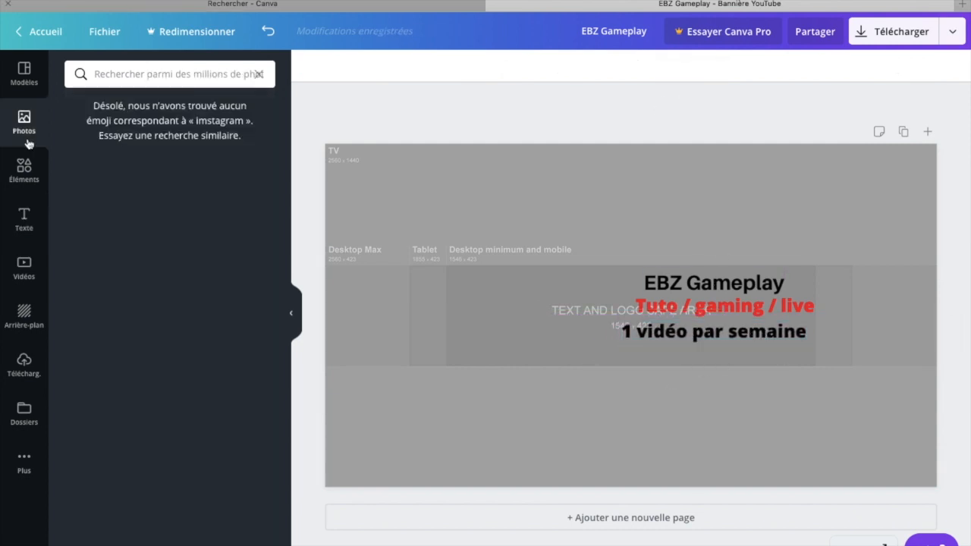
{"action": "left_click", "coordinate": [24, 168]}
{"action": "left_click", "coordinate": [129, 71]}
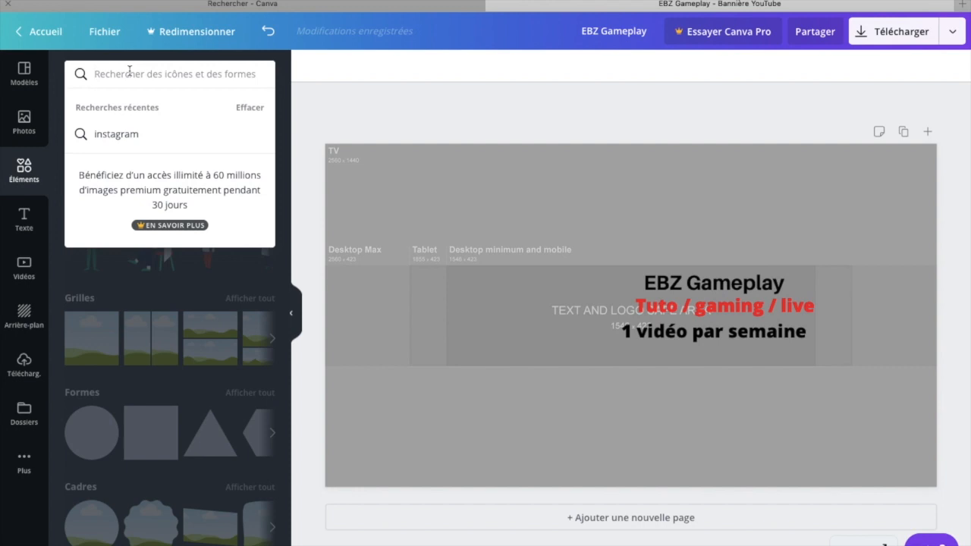
{"action": "type", "text": "instagram"}
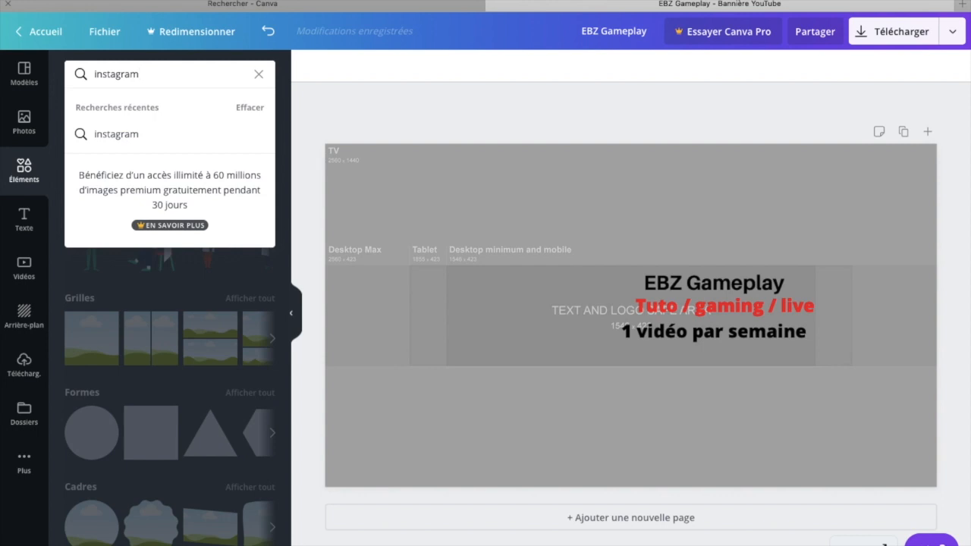
{"action": "key", "text": "Return"}
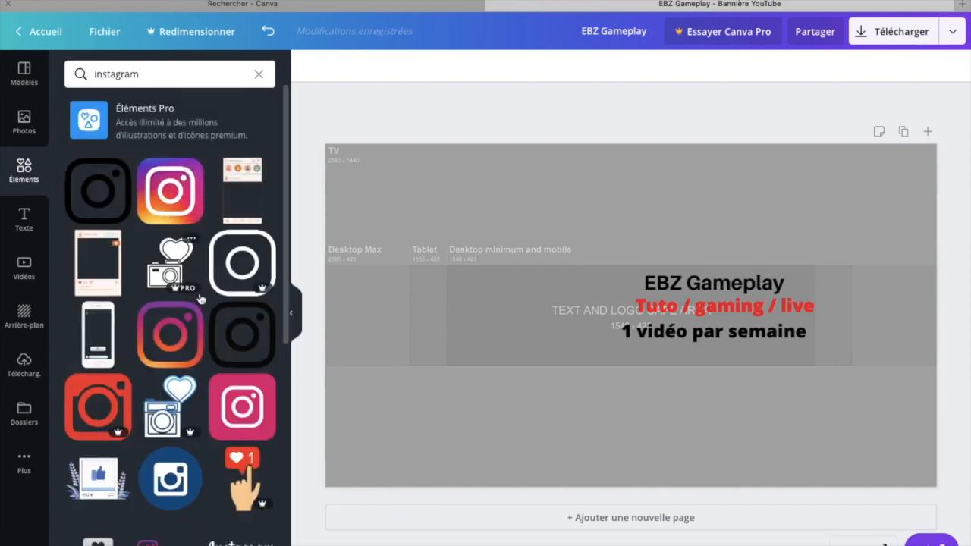
Step: Add the free multicoloured Instagram logo, shrink it to a small icon and place it near the upper-left of the safe area
{"action": "mouse_move", "coordinate": [181, 291]}
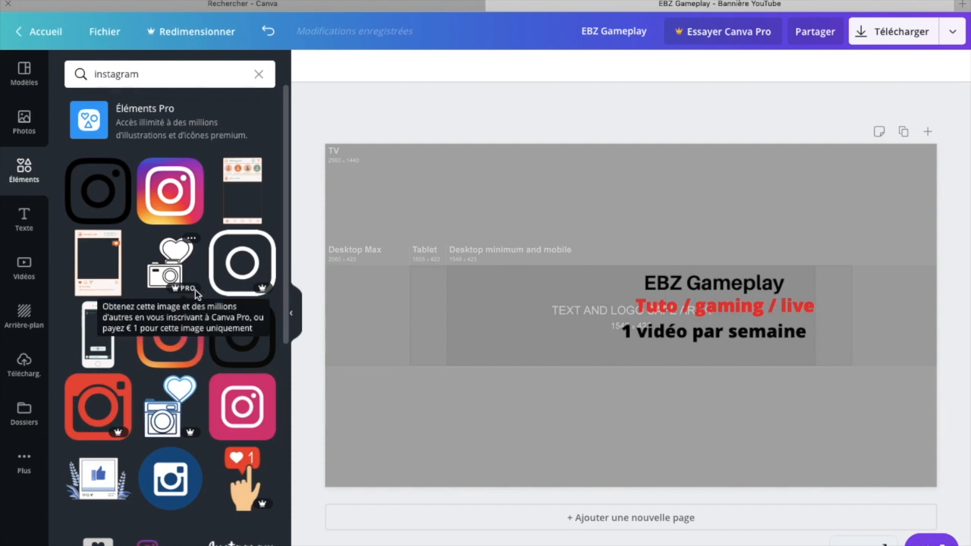
{"action": "left_click", "coordinate": [172, 197]}
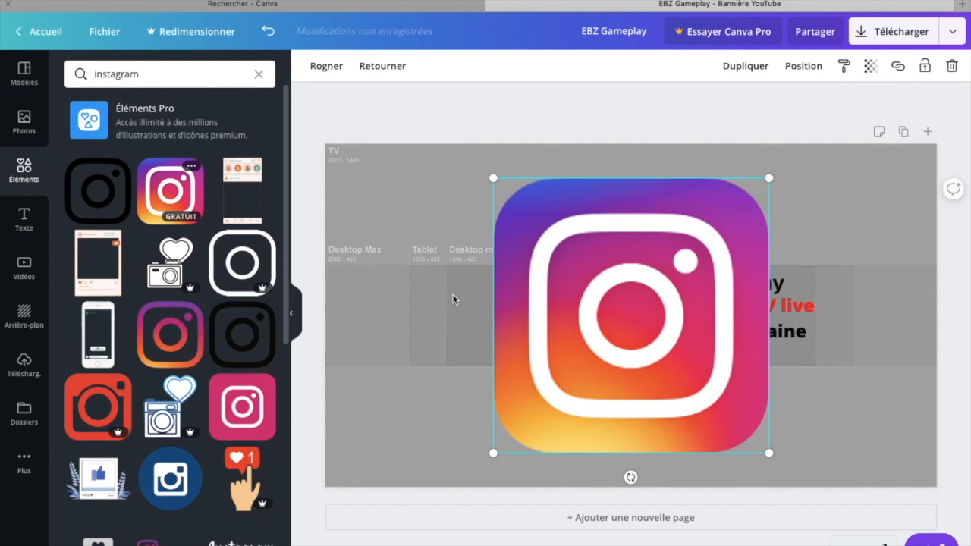
{"action": "left_click_drag", "start_coordinate": [493, 178], "coordinate": [514, 275]}
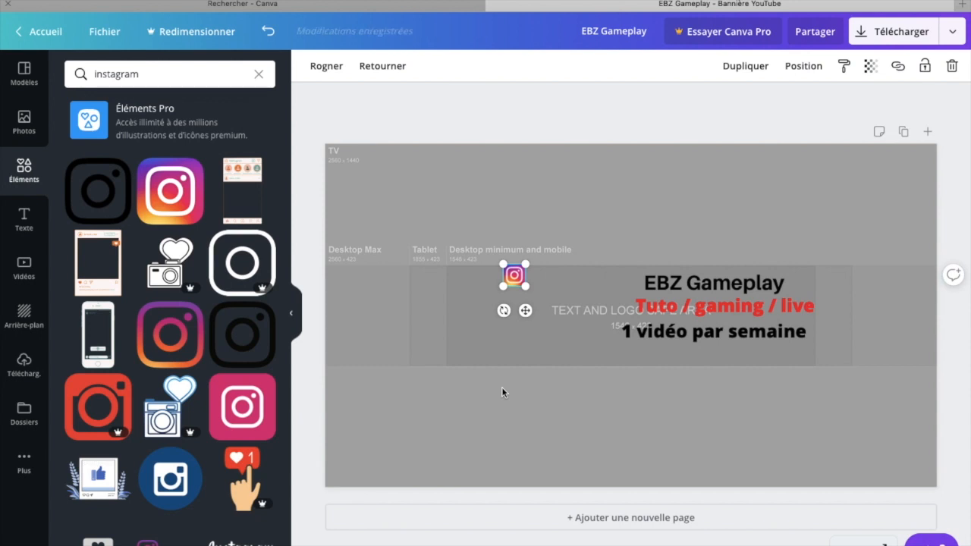
{"action": "left_click", "coordinate": [570, 219]}
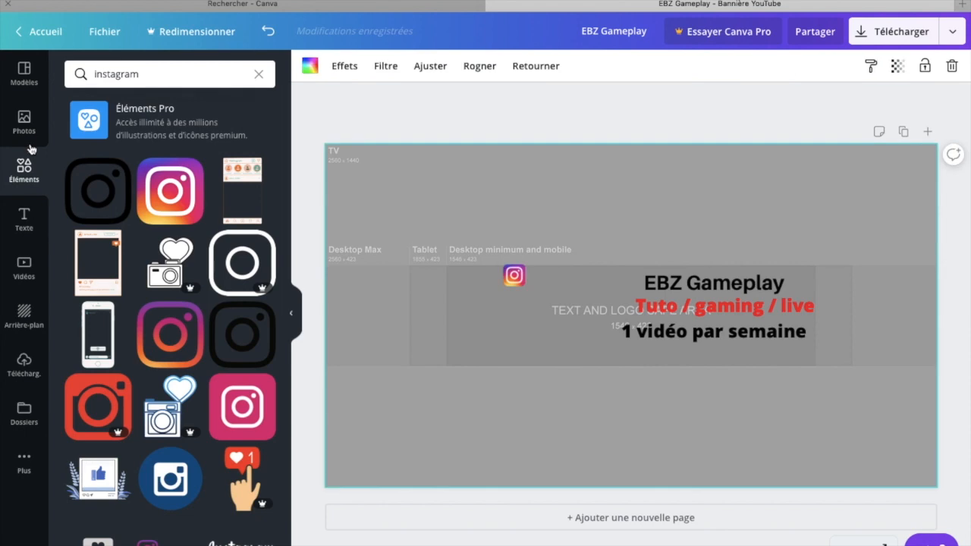
Step: Add a subheading and replace its placeholder text with the Instagram handle "ebz_gameplay"
{"action": "left_click", "coordinate": [38, 227]}
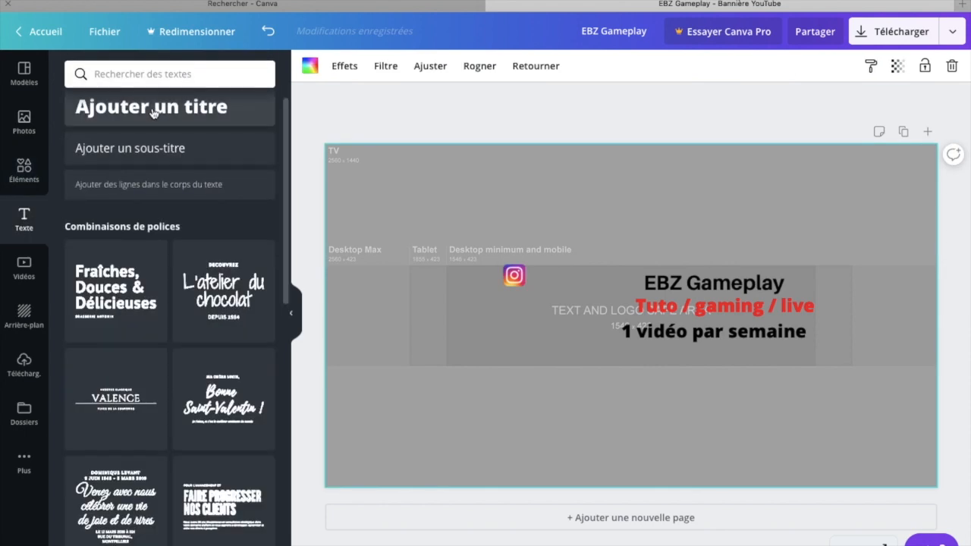
{"action": "left_click", "coordinate": [156, 147]}
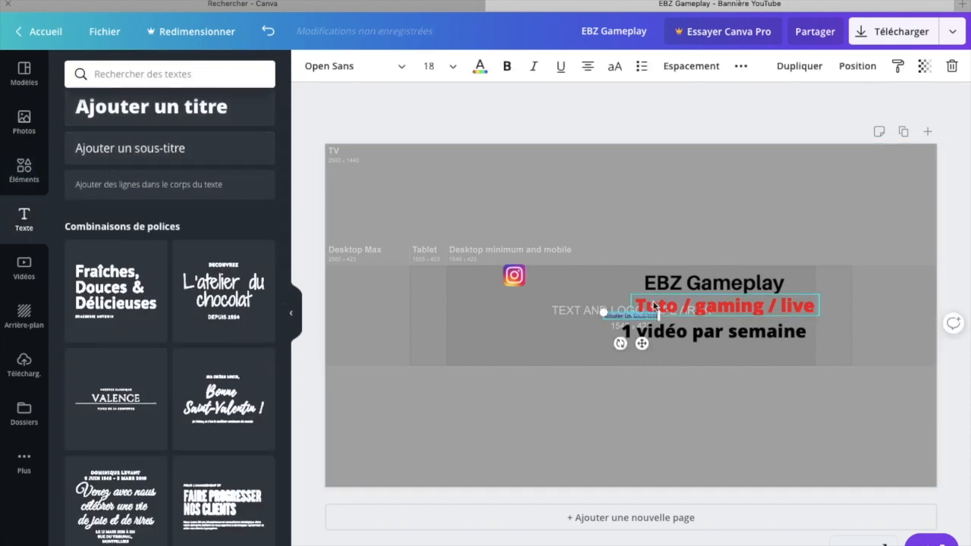
{"action": "key", "text": "BackSpace"}
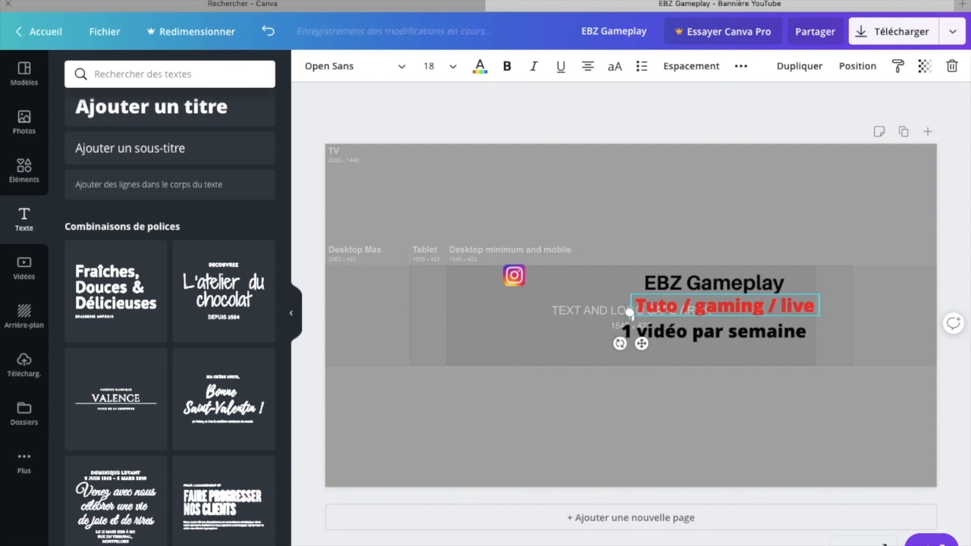
{"action": "type", "text": "EBZ Gam"}
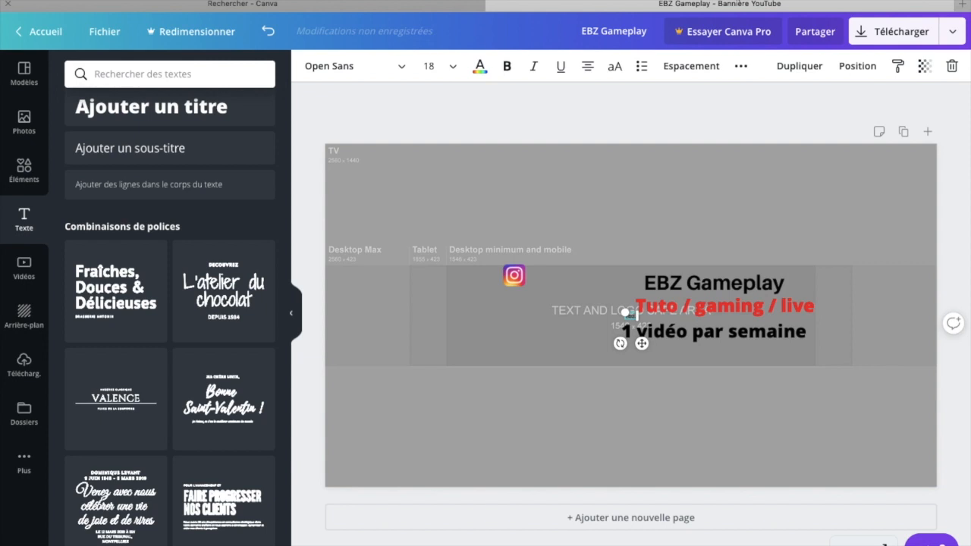
{"action": "type", "text": "eplay"}
Step: Increase the font size of the "ebz_gameplay" text and move it just right of the Instagram icon
{"action": "left_click", "coordinate": [445, 64]}
{"action": "scroll", "coordinate": [468, 230], "scroll_direction": "down", "scroll_amount": 2}
{"action": "scroll", "coordinate": [465, 232], "scroll_direction": "down", "scroll_amount": 2}
{"action": "left_click", "coordinate": [448, 267]}
{"action": "left_click", "coordinate": [554, 276]}
{"action": "left_click", "coordinate": [605, 319]}
{"action": "left_click_drag", "start_coordinate": [605, 320], "coordinate": [551, 272]}
{"action": "left_click", "coordinate": [625, 219]}
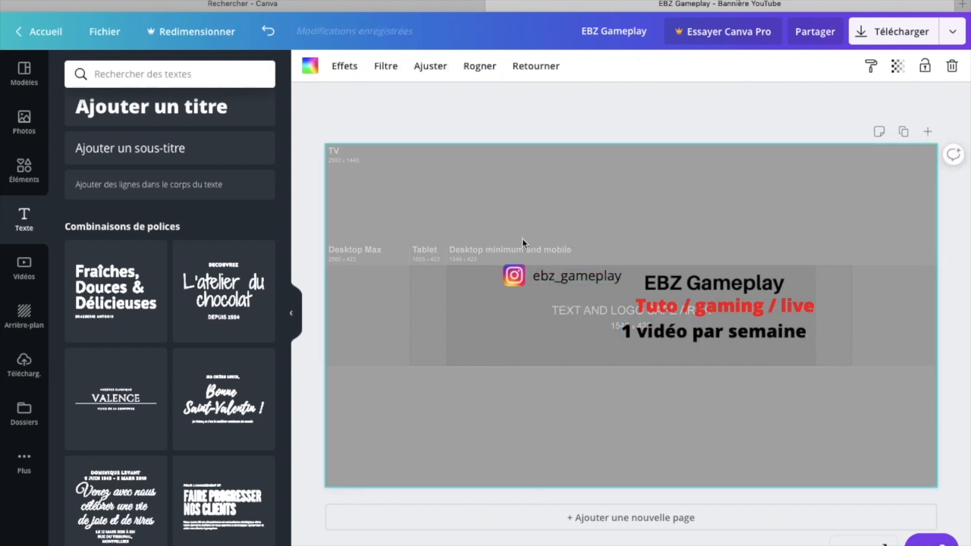
{"action": "left_click", "coordinate": [657, 118]}
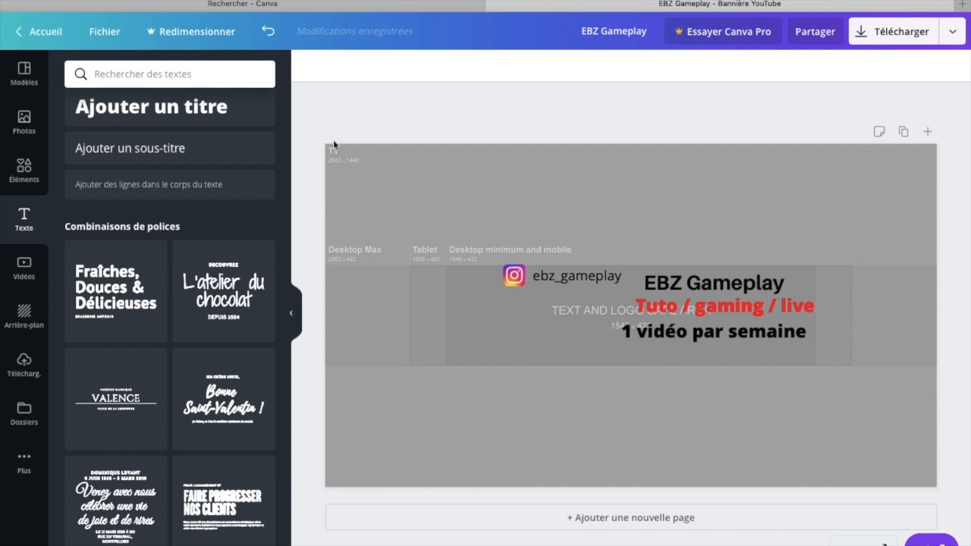
Step: Browse the YouTube channel art templates for a possible banner background
{"action": "left_click", "coordinate": [31, 135]}
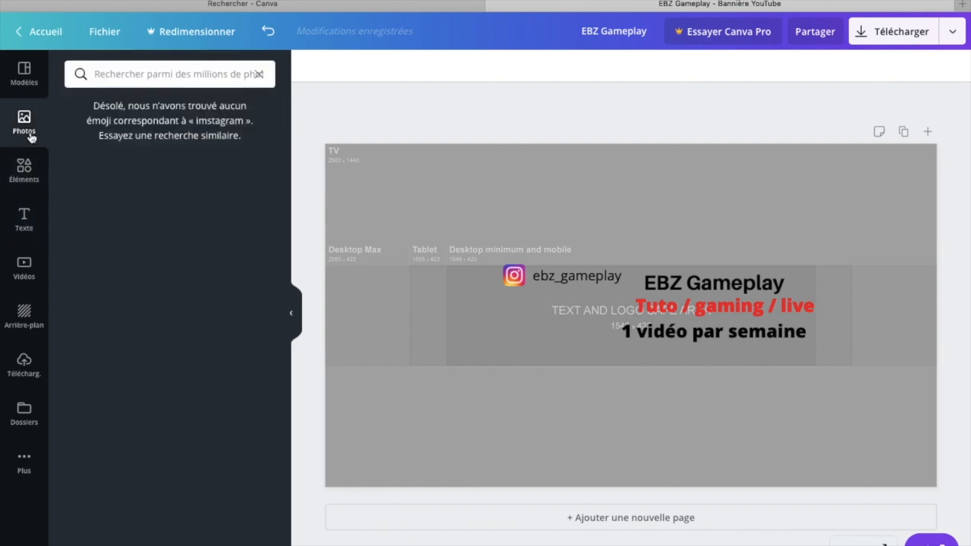
{"action": "left_click", "coordinate": [25, 76]}
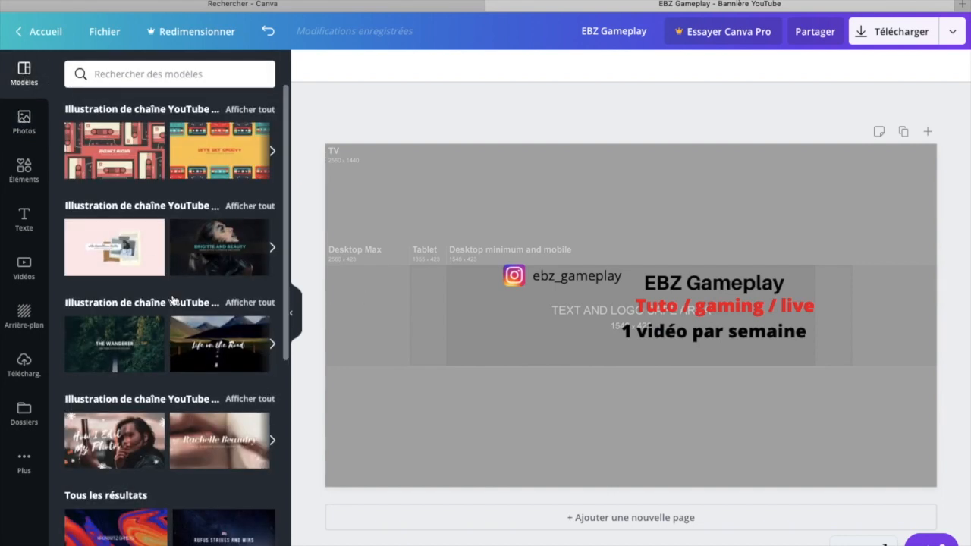
{"action": "scroll", "coordinate": [173, 301], "scroll_direction": "down", "scroll_amount": 10}
{"action": "scroll", "coordinate": [174, 300], "scroll_direction": "up", "scroll_amount": 9}
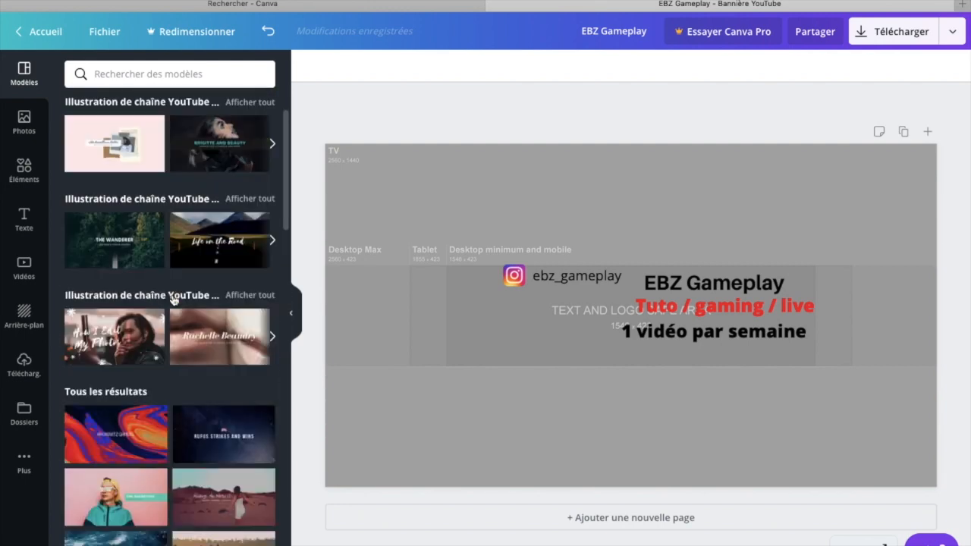
{"action": "scroll", "coordinate": [173, 301], "scroll_direction": "up", "scroll_amount": 2}
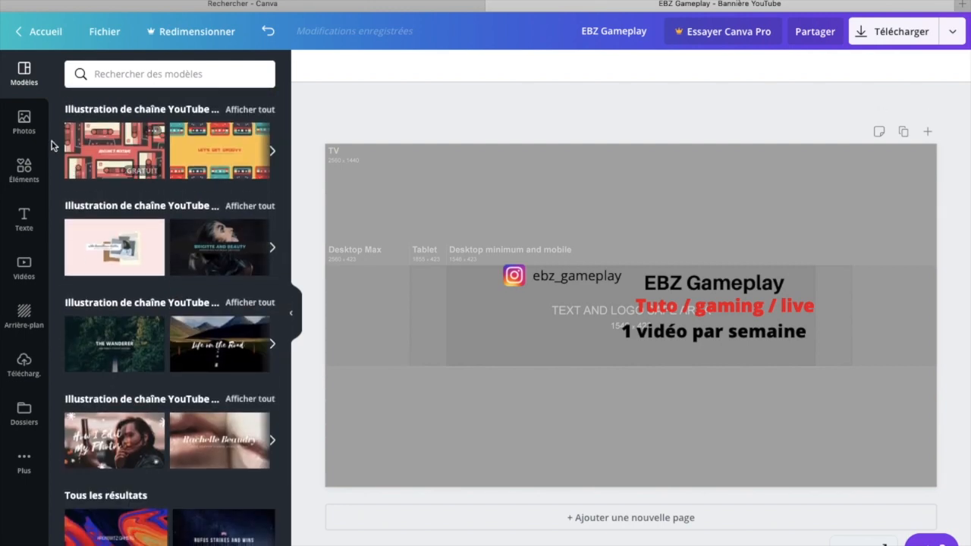
Step: Search the photo library for "gaming" and browse the results for a background image
{"action": "left_click", "coordinate": [36, 130]}
{"action": "left_click", "coordinate": [130, 73]}
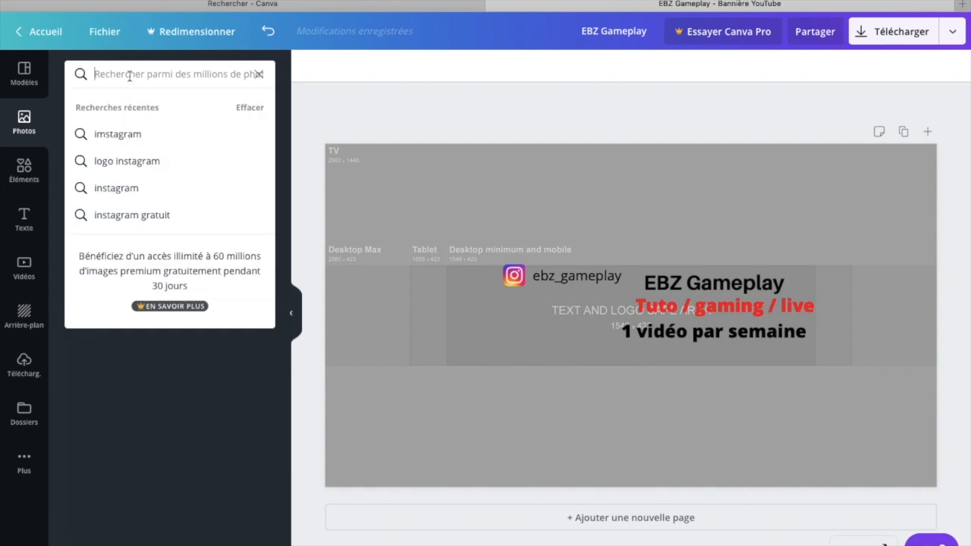
{"action": "type", "text": "gam"}
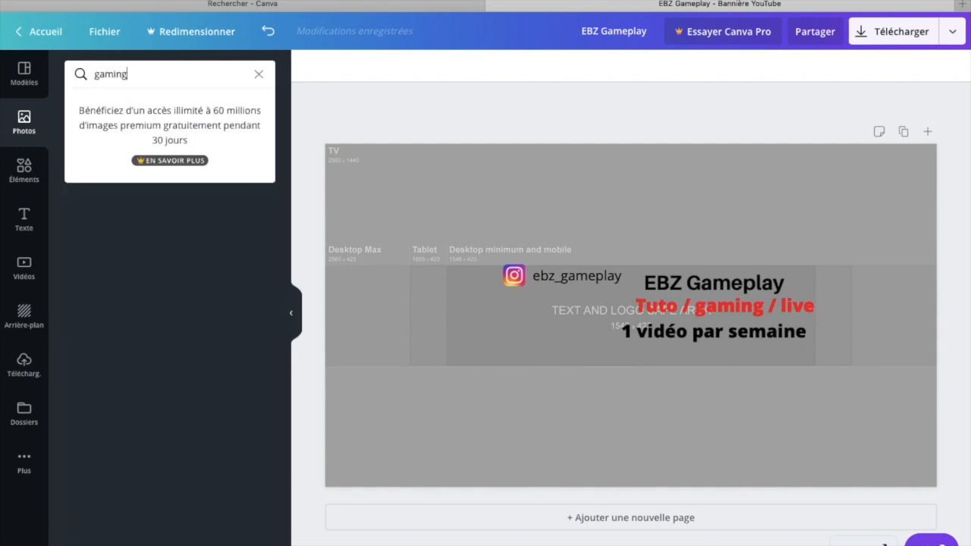
{"action": "type", "text": "ing"}
{"action": "key", "text": "Return"}
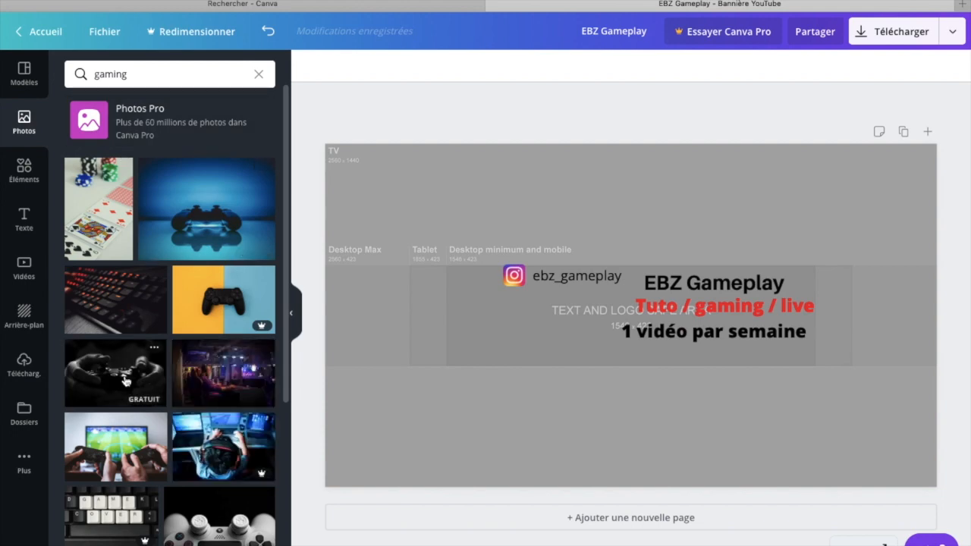
{"action": "scroll", "coordinate": [126, 380], "scroll_direction": "down", "scroll_amount": 10}
{"action": "scroll", "coordinate": [126, 376], "scroll_direction": "down", "scroll_amount": 10}
{"action": "scroll", "coordinate": [126, 373], "scroll_direction": "down", "scroll_amount": 10}
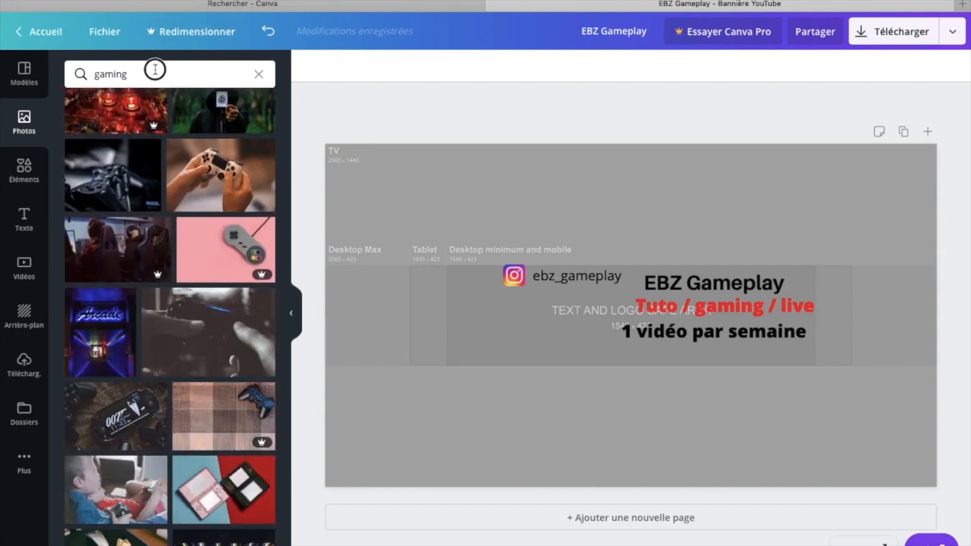
Step: Search the photo library for "macbook" and add the free photo of a closed laptop beside a yellow plant pot
{"action": "left_click", "coordinate": [155, 69]}
{"action": "key", "text": "BackSpace"}
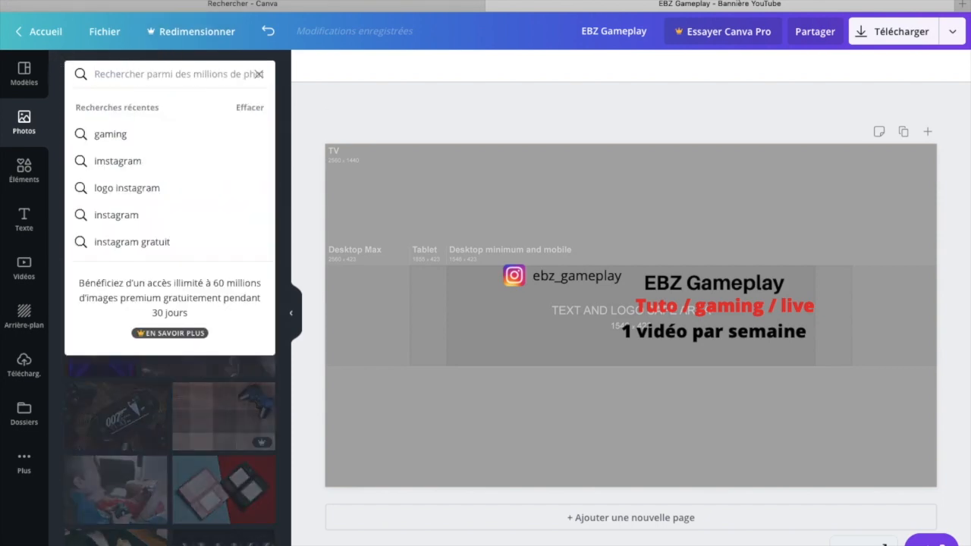
{"action": "type", "text": "mac"}
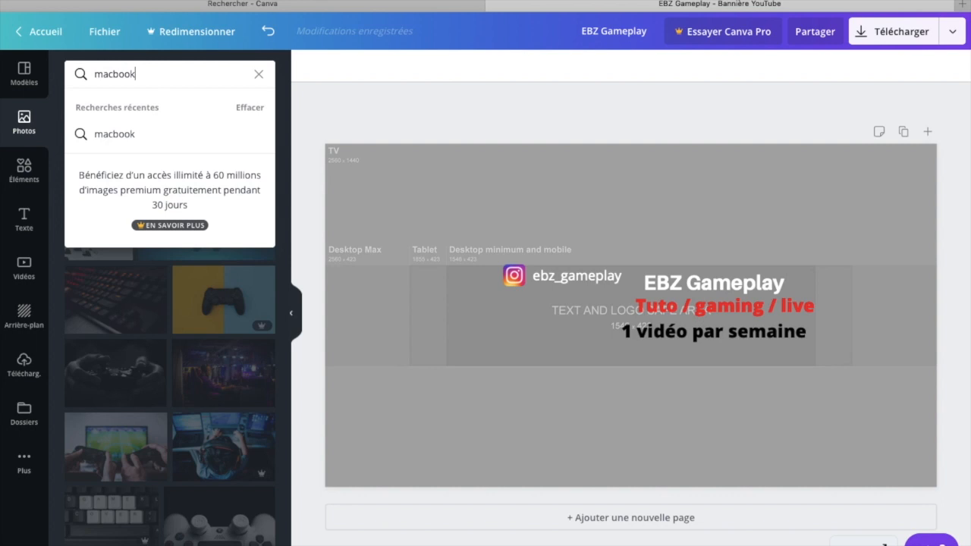
{"action": "type", "text": "book"}
{"action": "key", "text": "Return"}
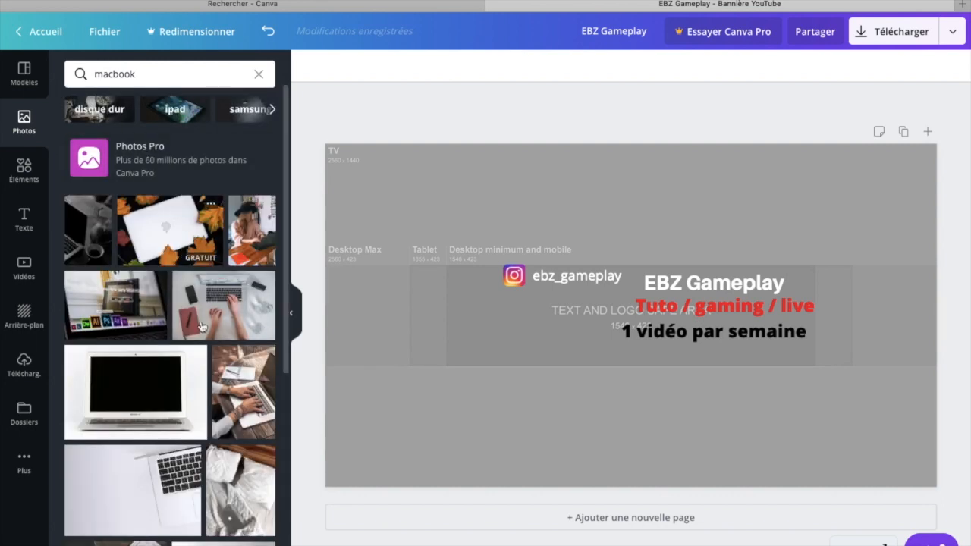
{"action": "scroll", "coordinate": [203, 331], "scroll_direction": "down", "scroll_amount": 2}
{"action": "scroll", "coordinate": [203, 331], "scroll_direction": "down", "scroll_amount": 10}
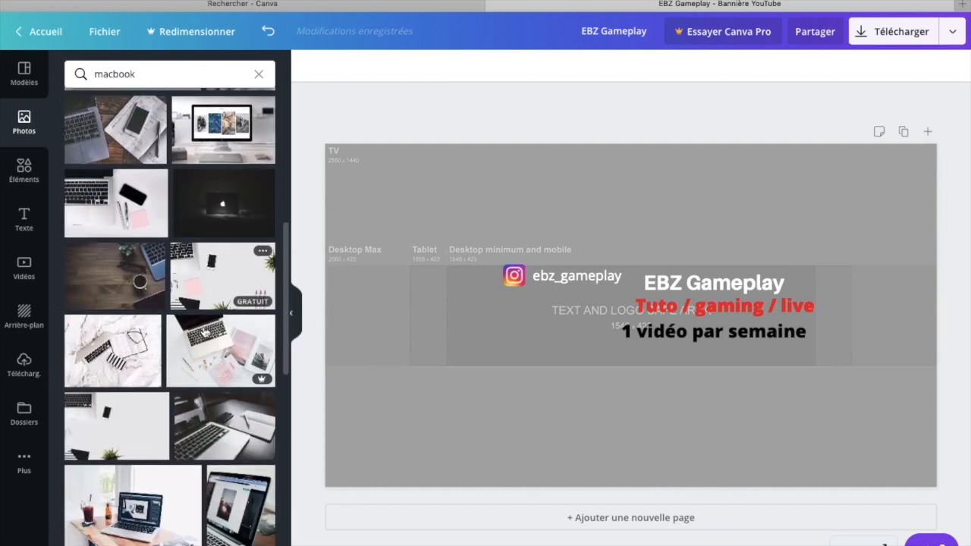
{"action": "scroll", "coordinate": [203, 332], "scroll_direction": "down", "scroll_amount": 10}
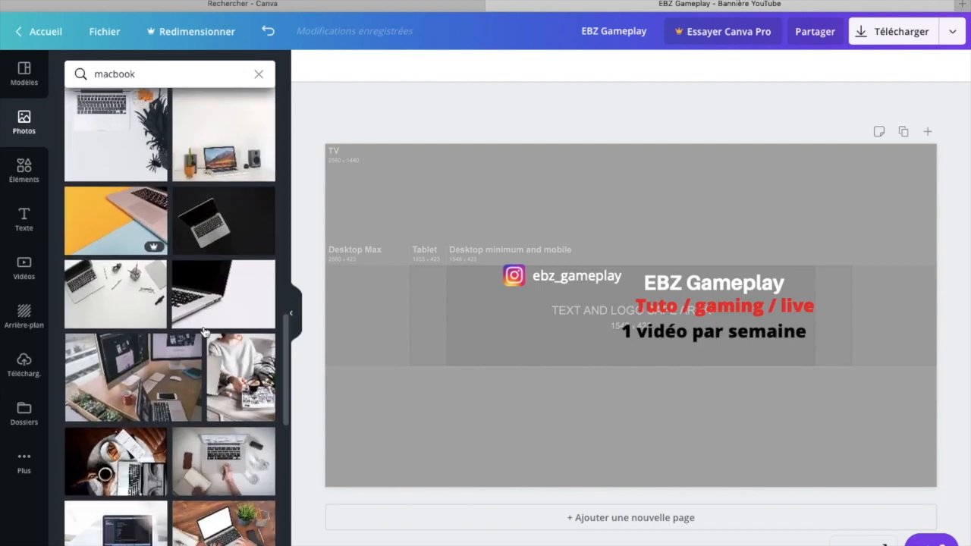
{"action": "scroll", "coordinate": [203, 332], "scroll_direction": "down", "scroll_amount": 10}
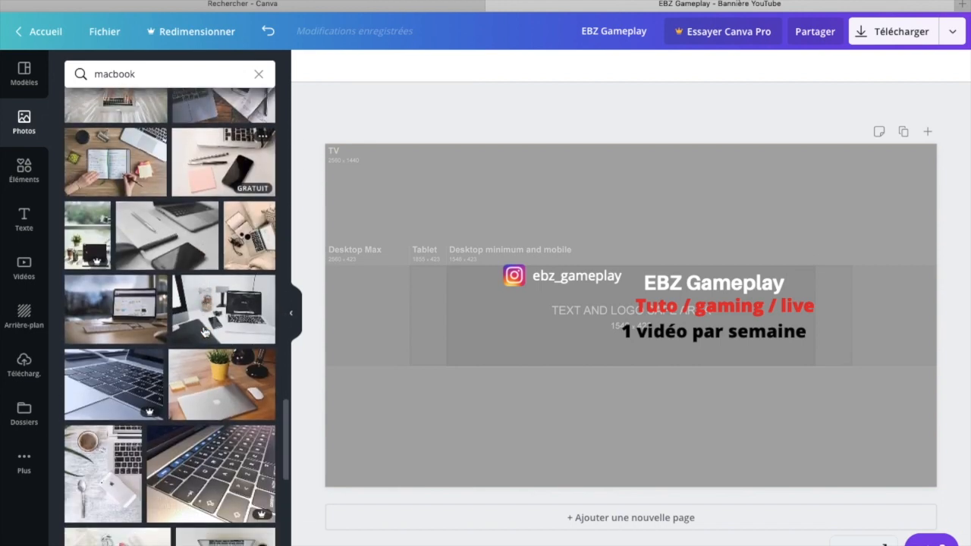
{"action": "left_click", "coordinate": [222, 309]}
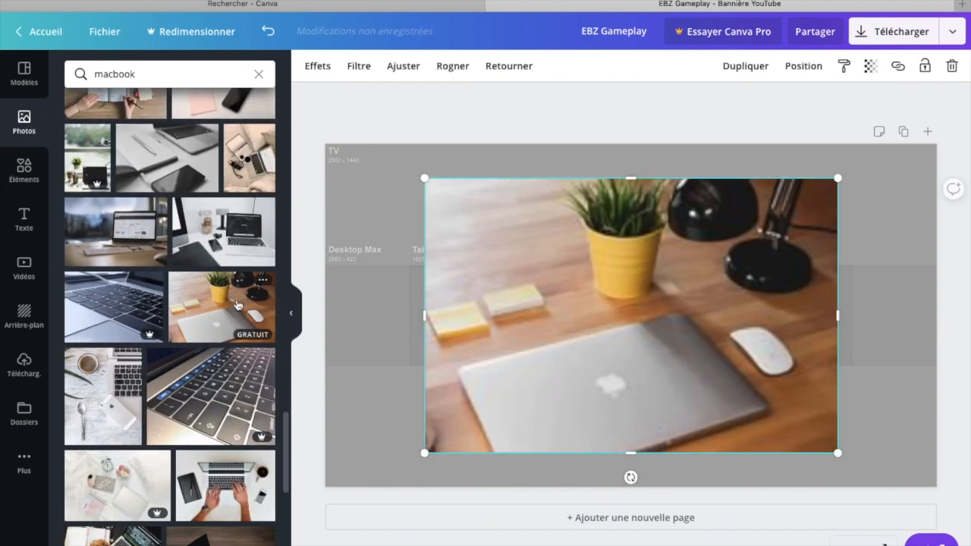
Step: Enlarge and reposition the laptop photo so that it covers the entire banner
{"action": "left_click_drag", "start_coordinate": [425, 179], "coordinate": [357, 162]}
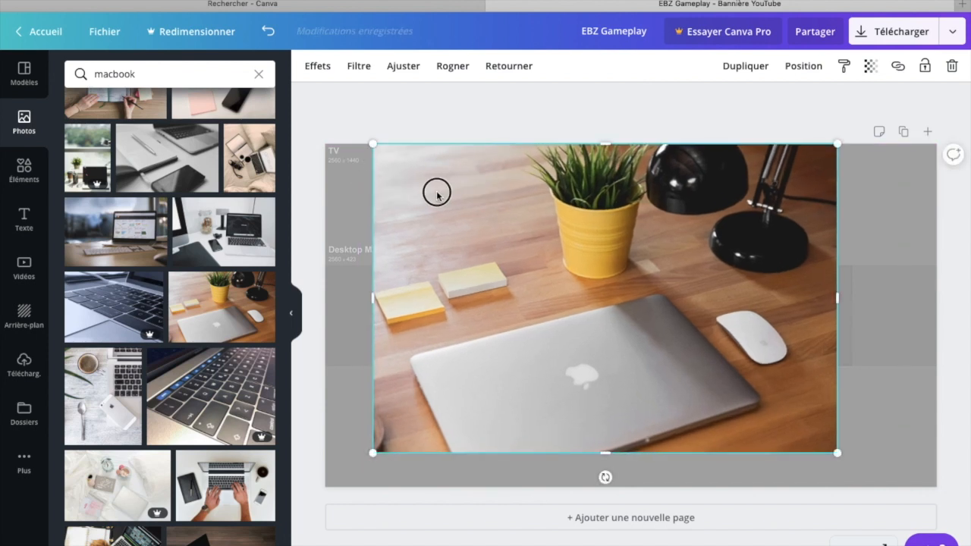
{"action": "left_click_drag", "start_coordinate": [437, 194], "coordinate": [392, 190]}
{"action": "left_click_drag", "start_coordinate": [790, 454], "coordinate": [934, 545]}
{"action": "left_click_drag", "start_coordinate": [746, 371], "coordinate": [743, 273]}
{"action": "left_click_drag", "start_coordinate": [937, 453], "coordinate": [958, 534]}
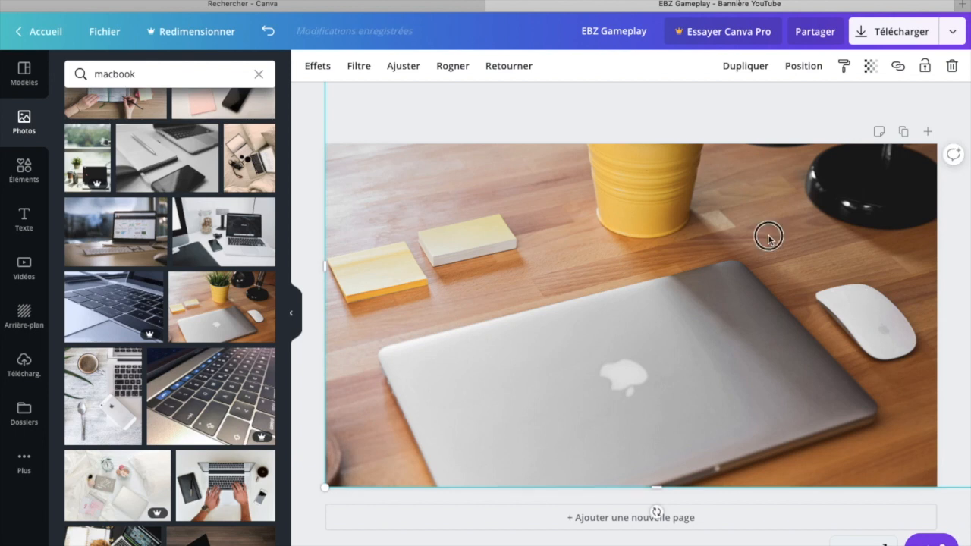
Step: Send the laptop photo to the back, behind the banner texts and Instagram icon, and deselect it
{"action": "left_click", "coordinate": [803, 66]}
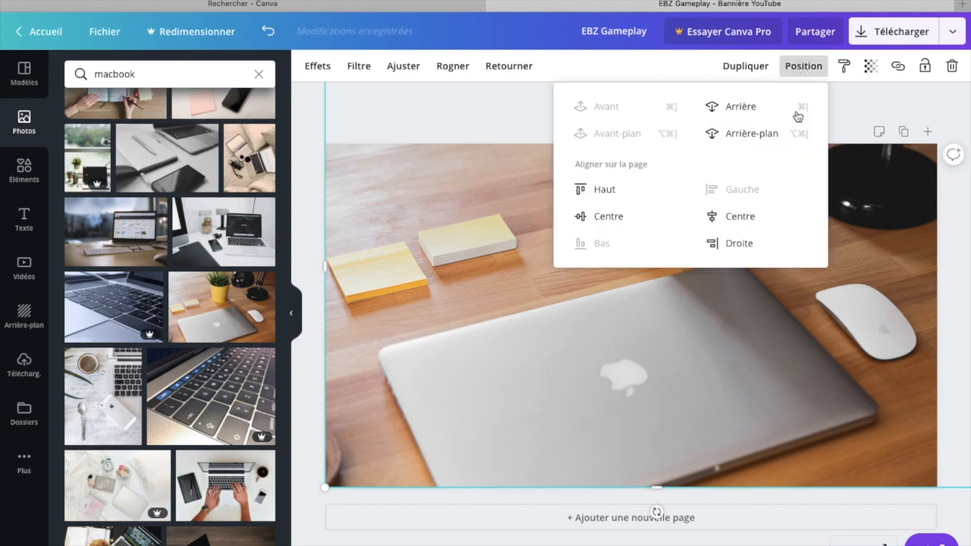
{"action": "left_click", "coordinate": [771, 137]}
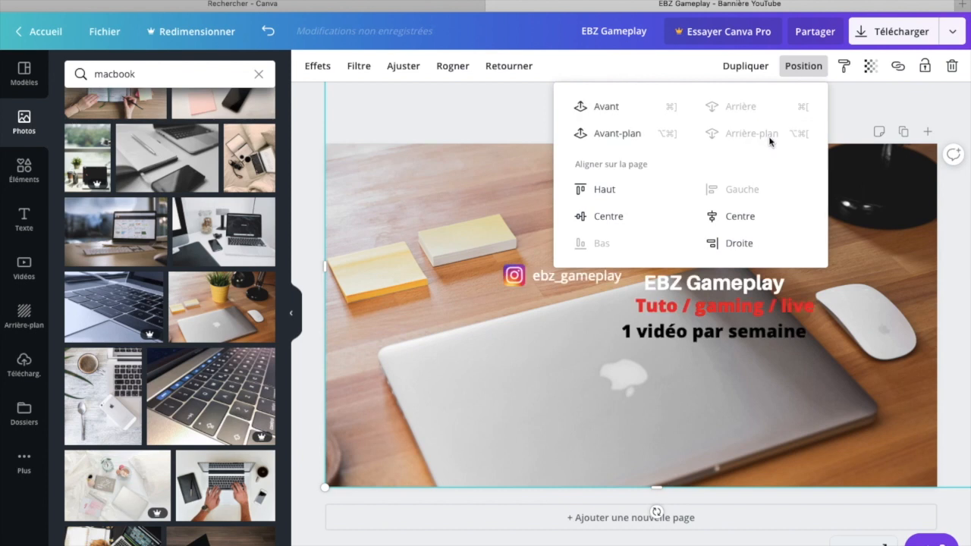
{"action": "left_click", "coordinate": [669, 139]}
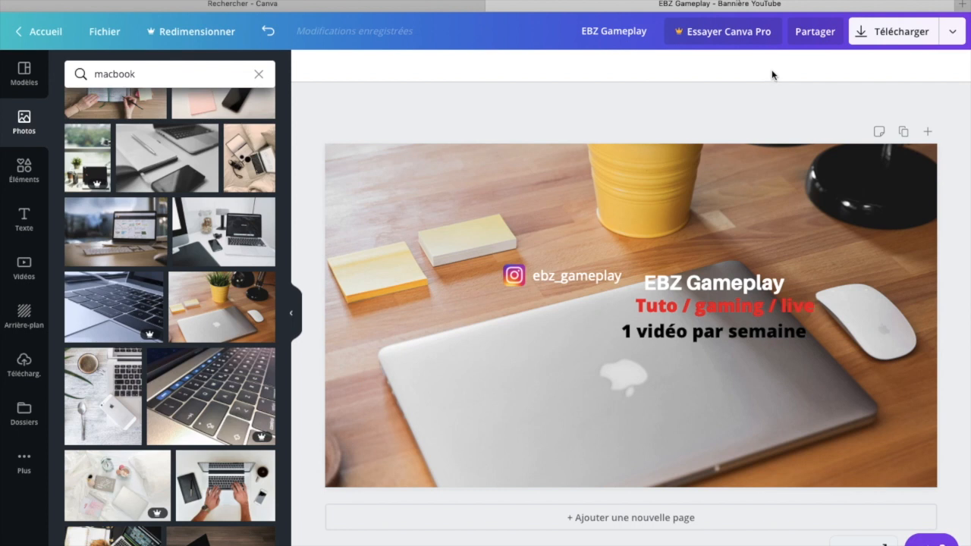
Step: Download the finished banner as a PNG file at 2560 x 1440 px
{"action": "left_click", "coordinate": [872, 38]}
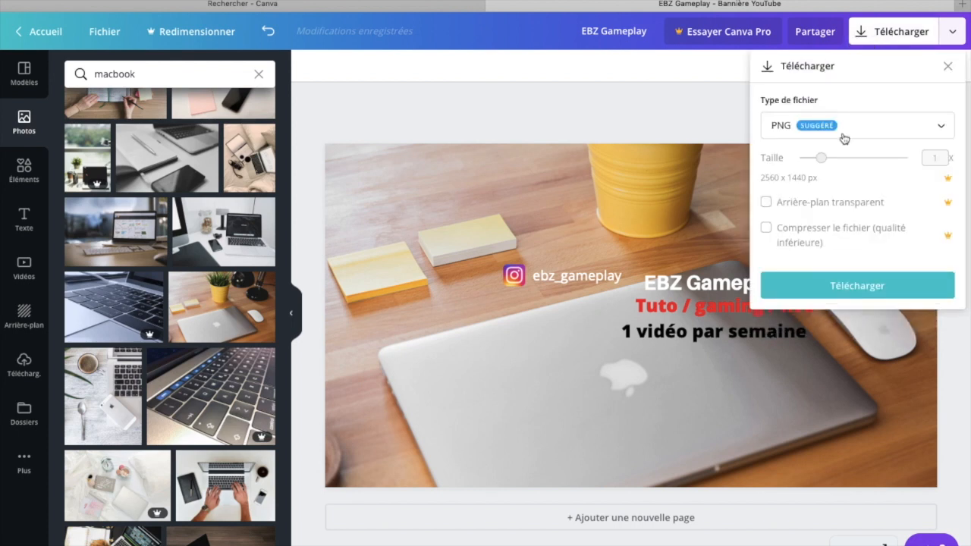
{"action": "left_click", "coordinate": [838, 292]}
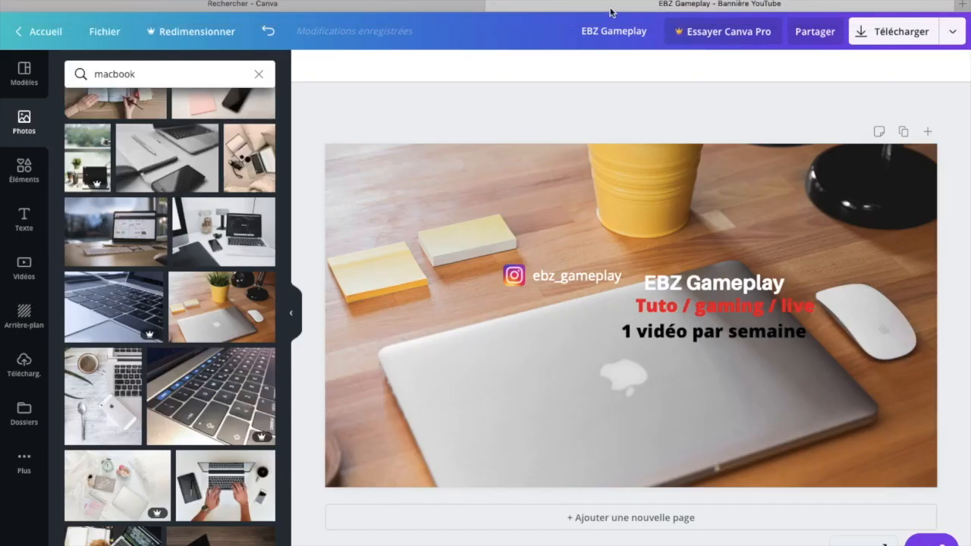
Step: Switch to YouTube and open the account's own channel page
{"action": "key", "text": "super+l"}
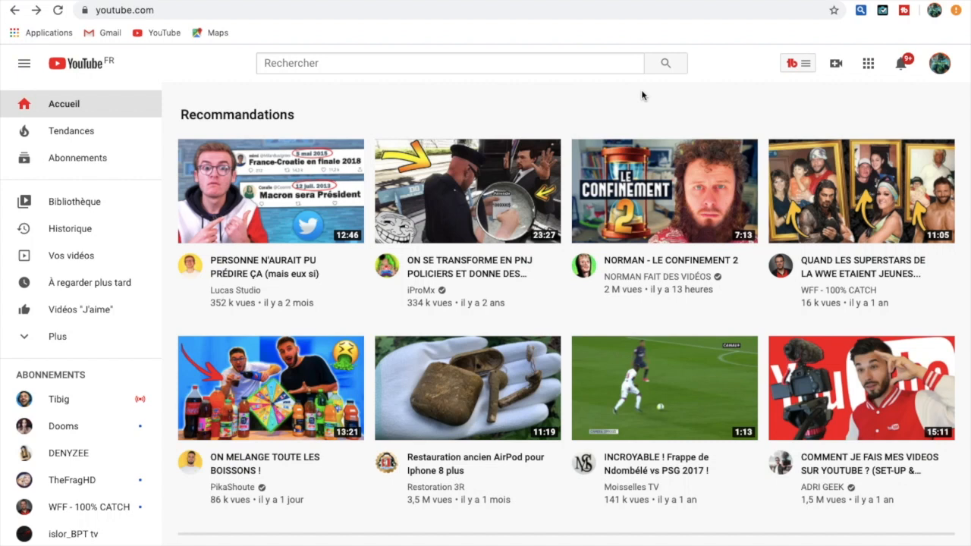
{"action": "left_click", "coordinate": [940, 65]}
{"action": "left_click", "coordinate": [803, 165]}
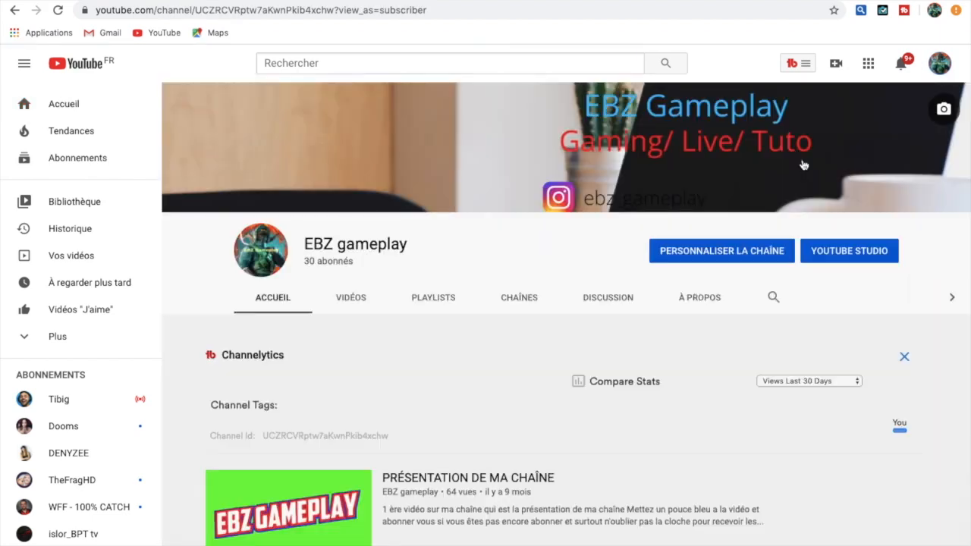
Step: Replace the channel art with EBZ Gameplay.png from the desktop, enabling automatic enhancement before applying it
{"action": "left_click", "coordinate": [946, 109]}
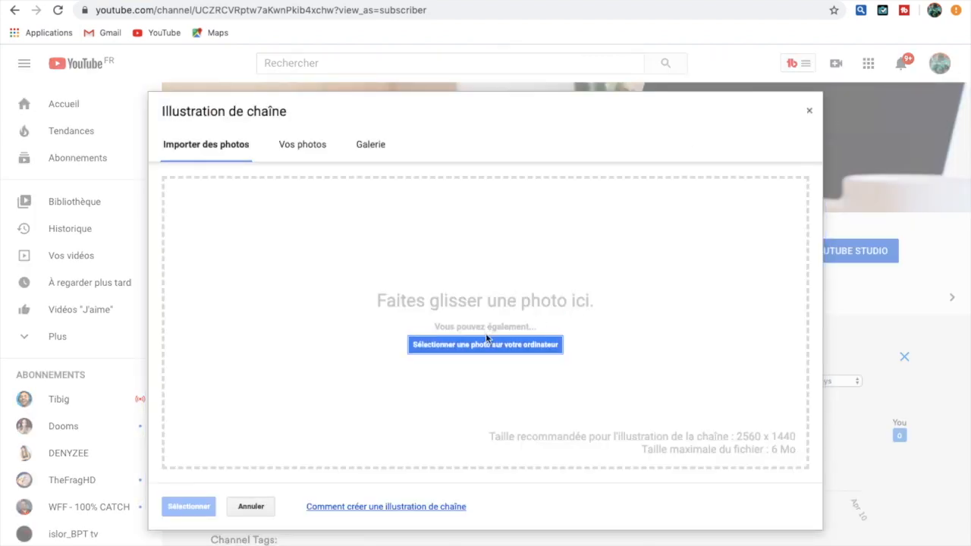
{"action": "left_click", "coordinate": [481, 346]}
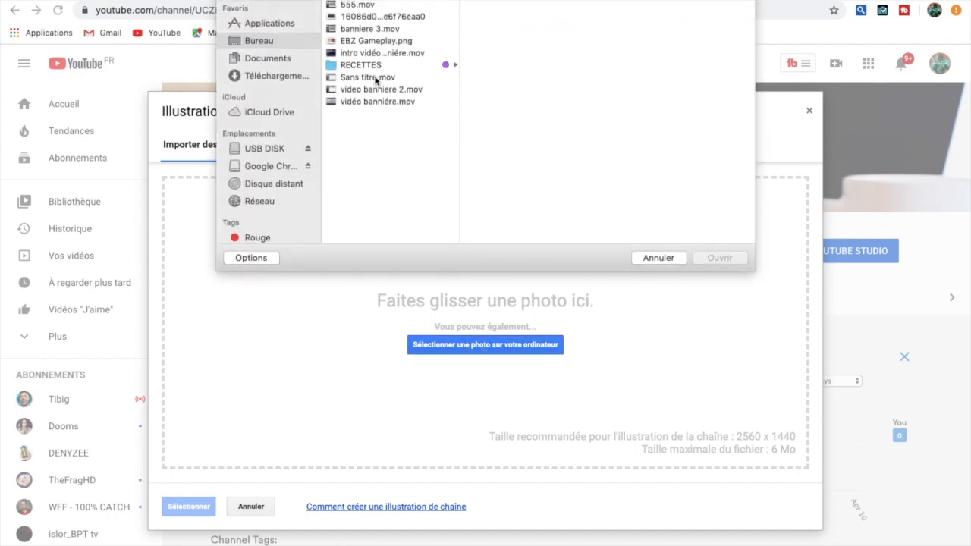
{"action": "left_click", "coordinate": [386, 41]}
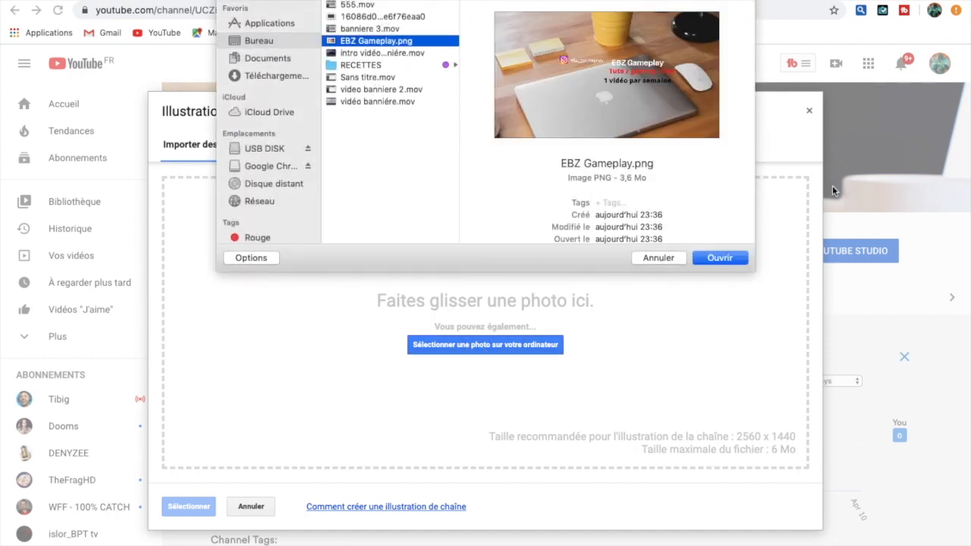
{"action": "left_click", "coordinate": [721, 258]}
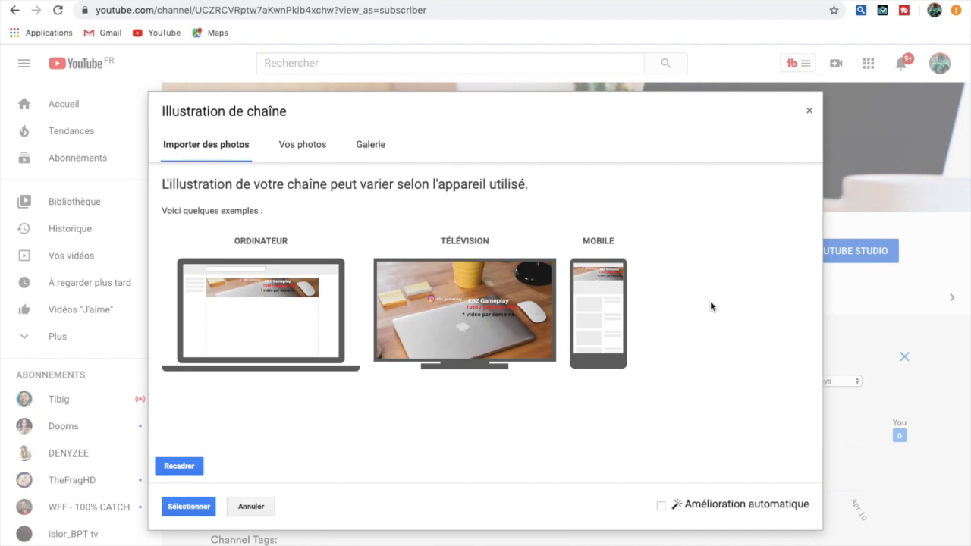
{"action": "left_click", "coordinate": [661, 506]}
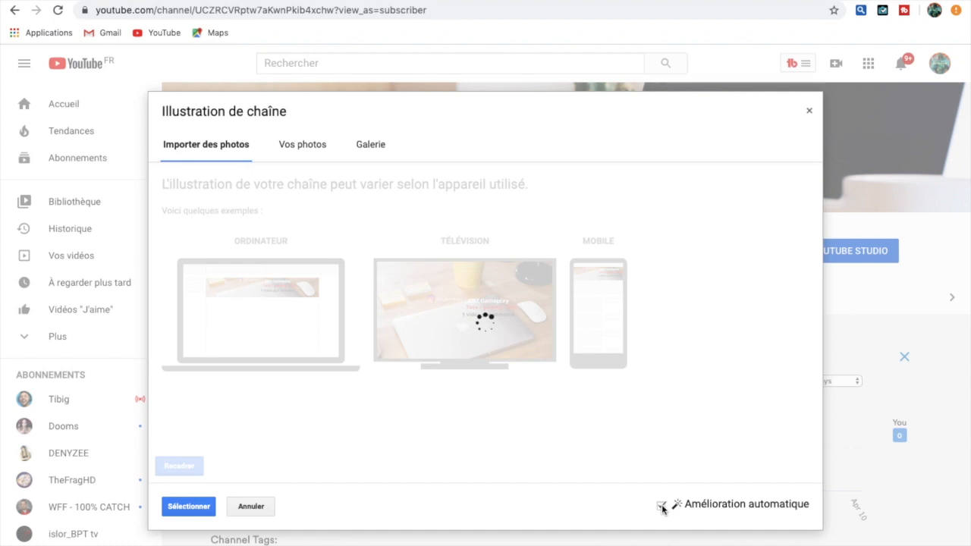
{"action": "left_click", "coordinate": [195, 507]}
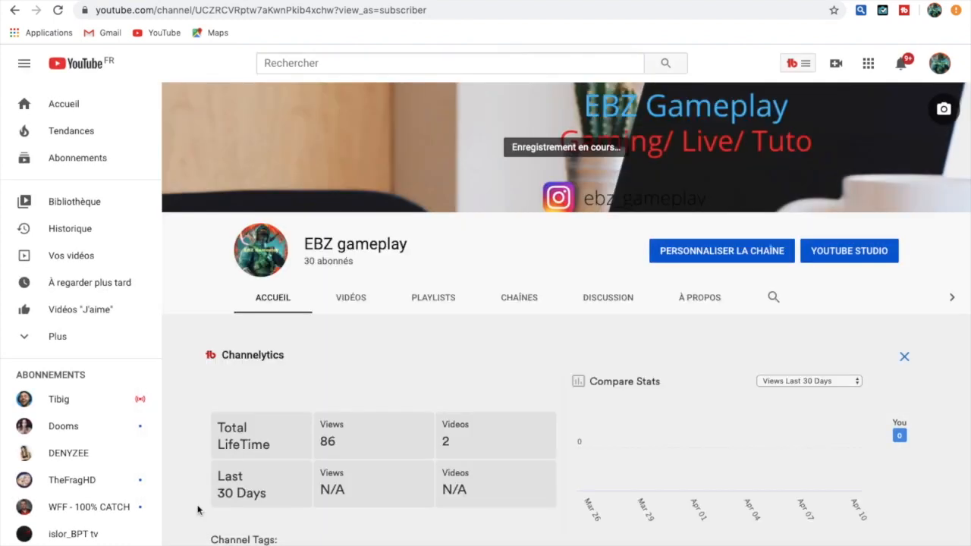